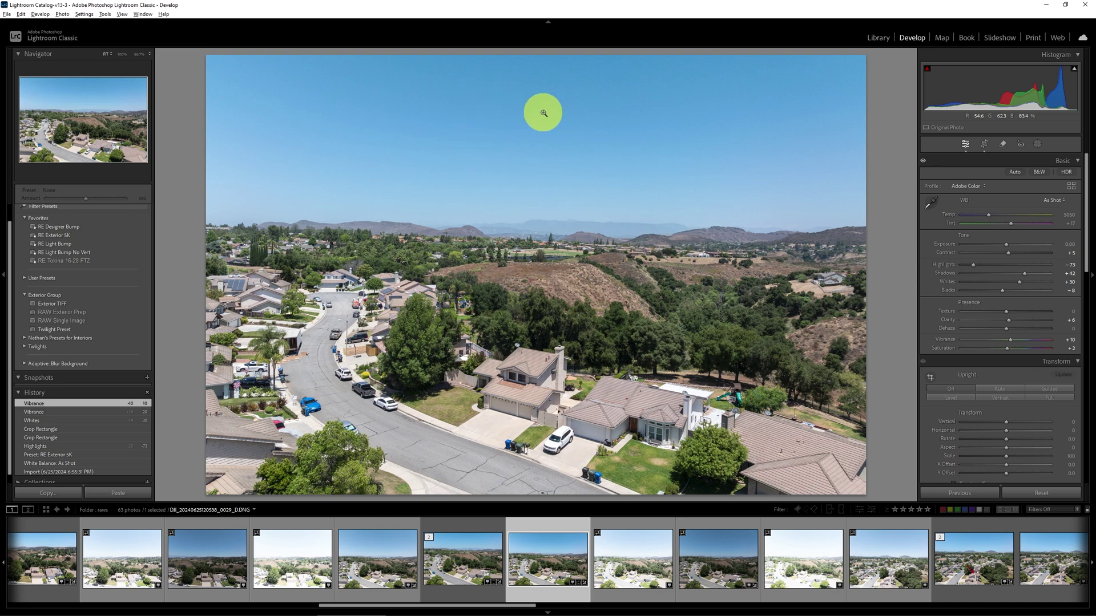
- Try a Dehaze of +33 and then +16 on the whole photo, and undo both Dehaze changes
{"action": "left_click", "coordinate": [590, 233]}
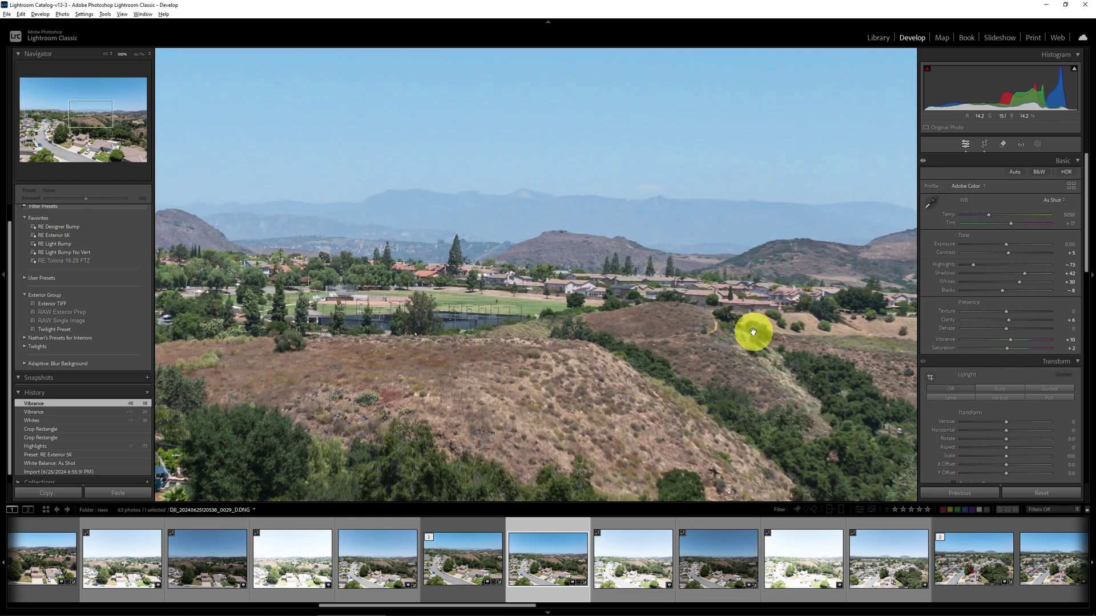
{"action": "left_click", "coordinate": [641, 285]}
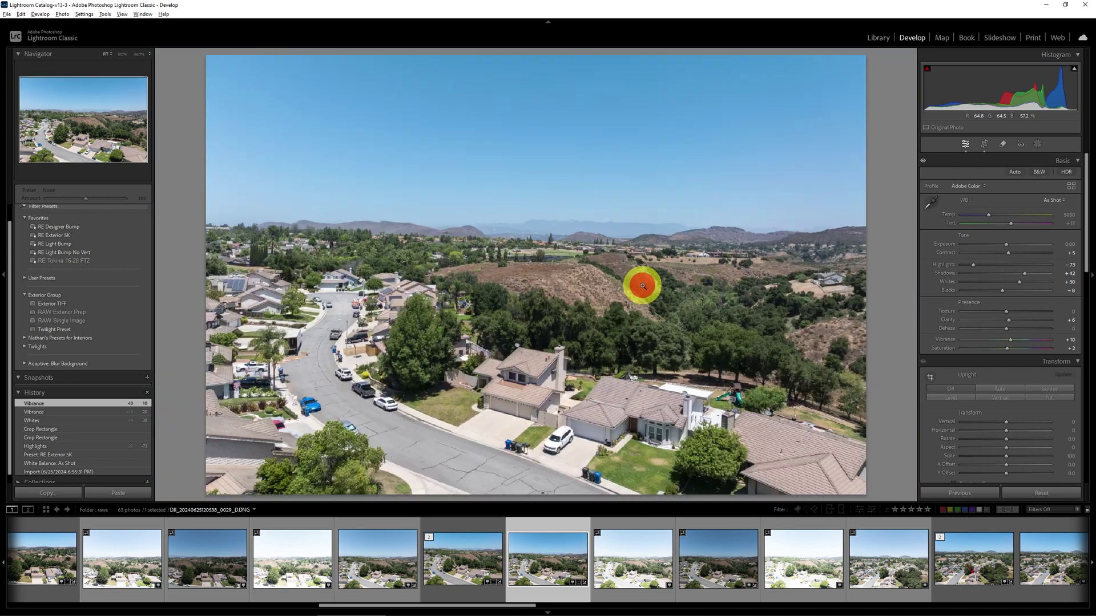
{"action": "left_click", "coordinate": [1020, 327]}
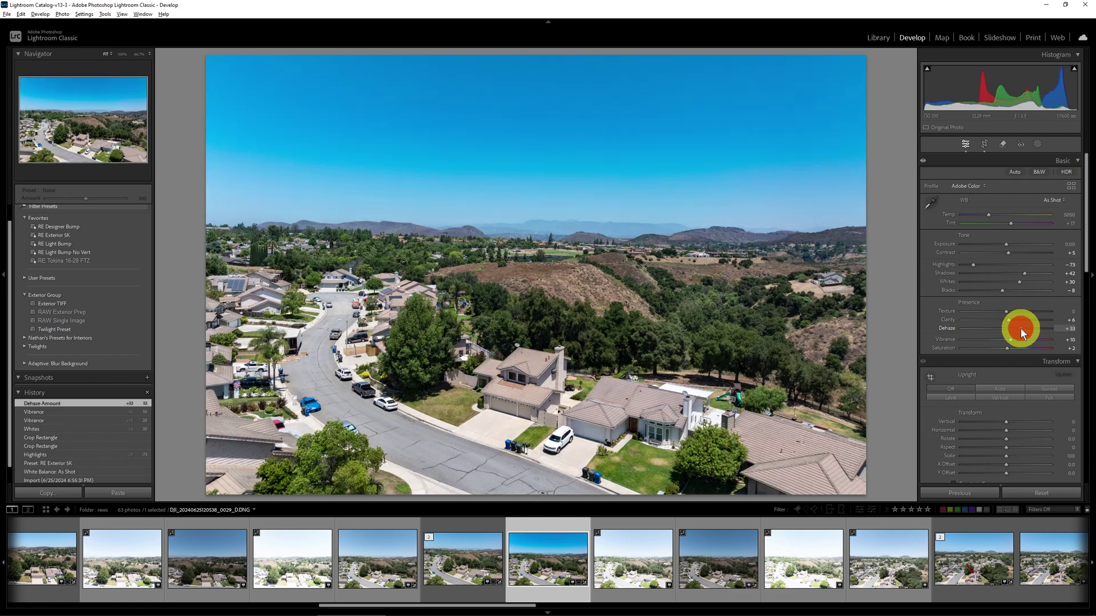
{"action": "left_click_drag", "start_coordinate": [1020, 328], "coordinate": [1015, 328]}
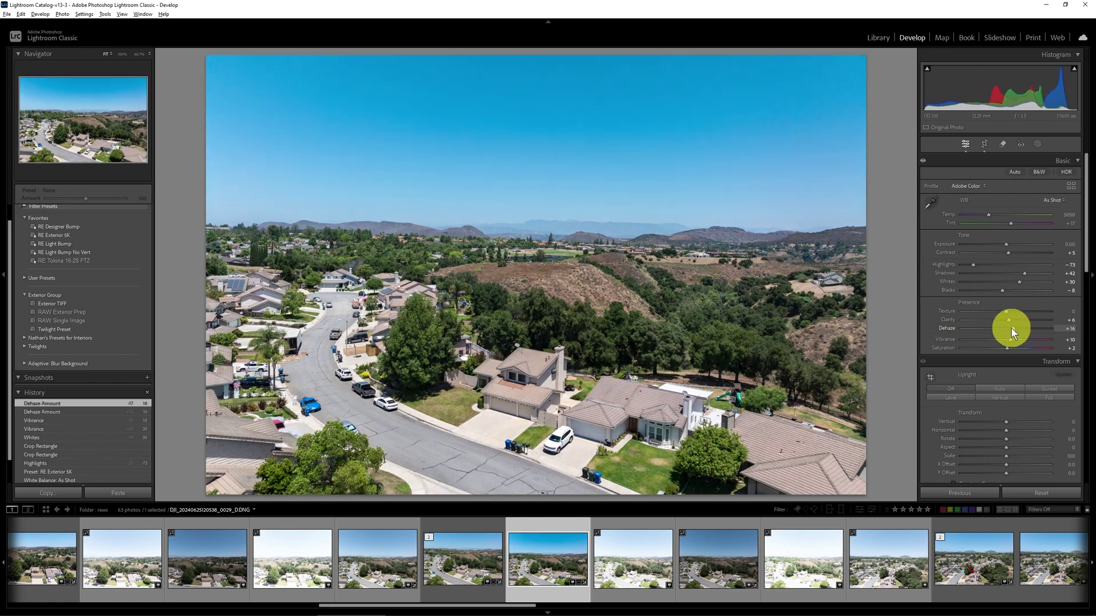
{"action": "key", "text": "ctrl+z"}
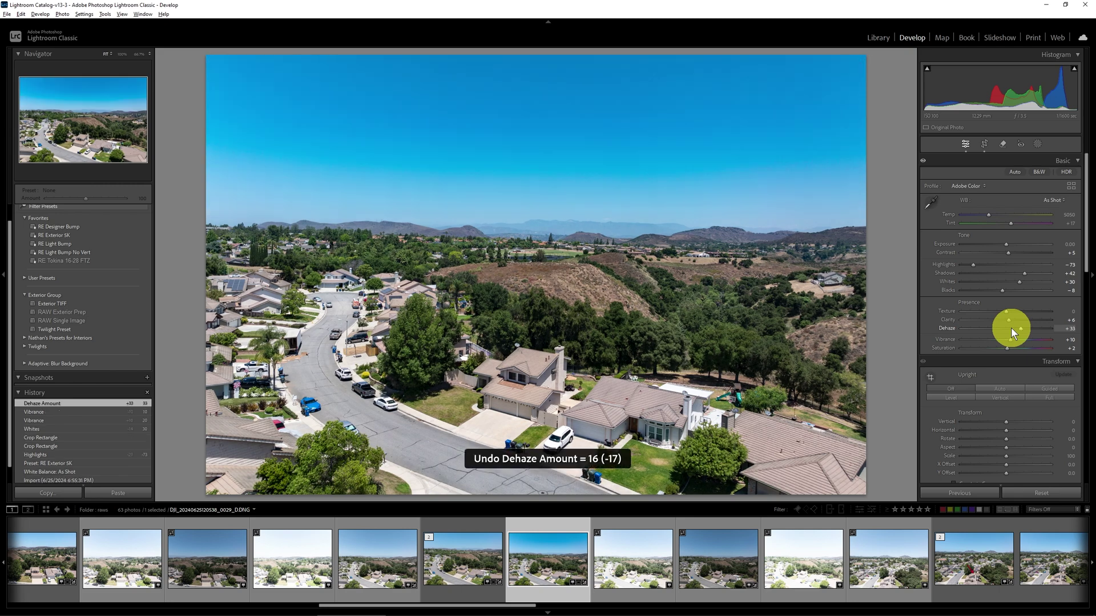
{"action": "key", "text": "ctrl+z"}
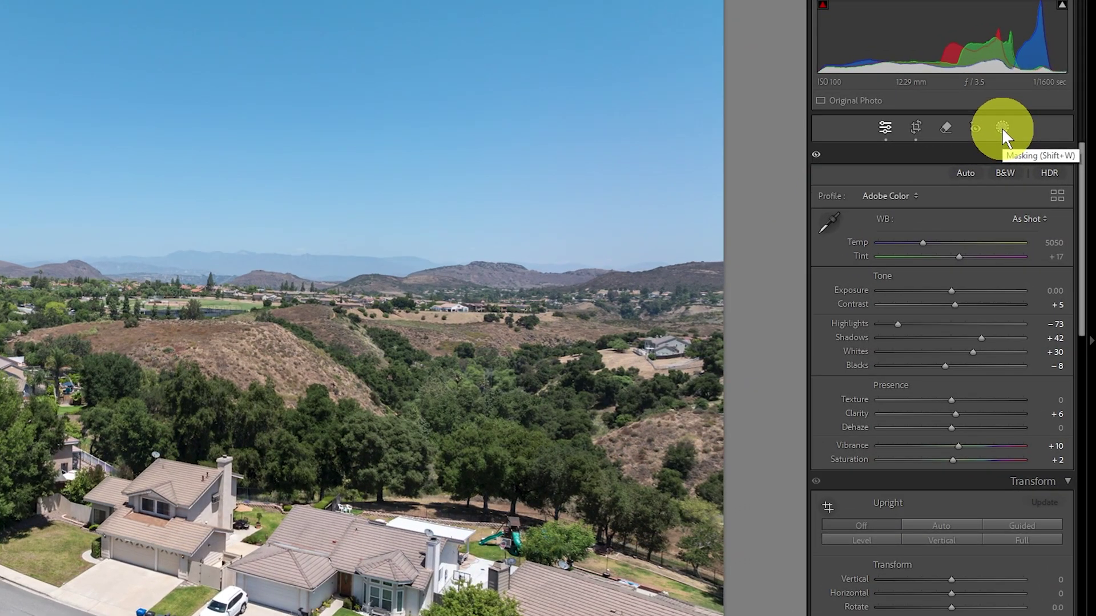
- Add a Sky mask, set its Dehaze to 30, and compare the sky with and without the mask
{"action": "left_click", "coordinate": [1038, 146]}
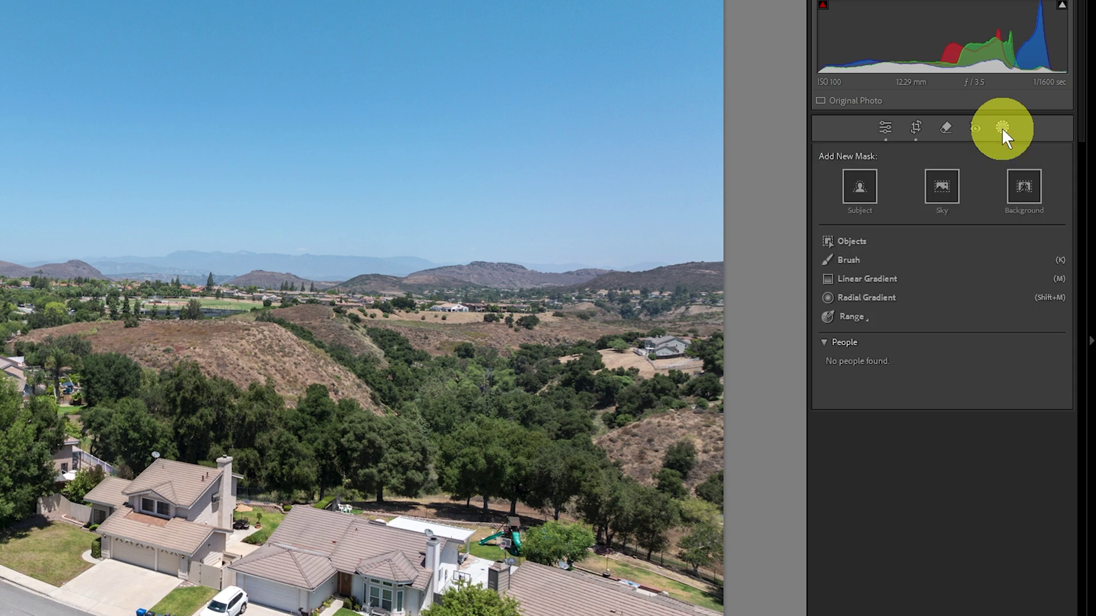
{"action": "left_click", "coordinate": [943, 195]}
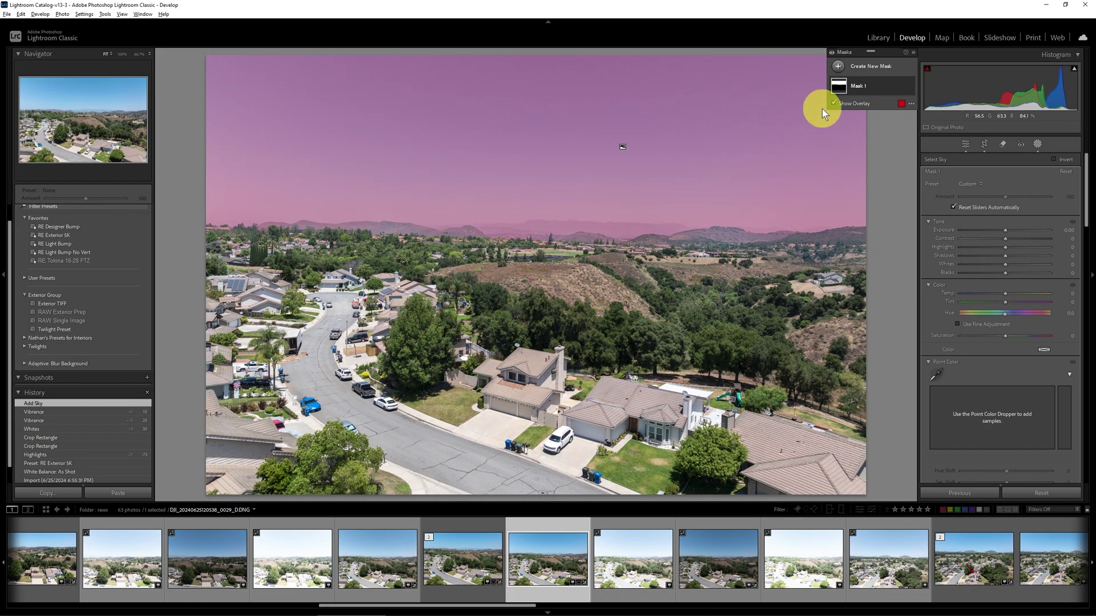
{"action": "scroll", "coordinate": [1036, 299], "scroll_direction": "down", "scroll_amount": 5}
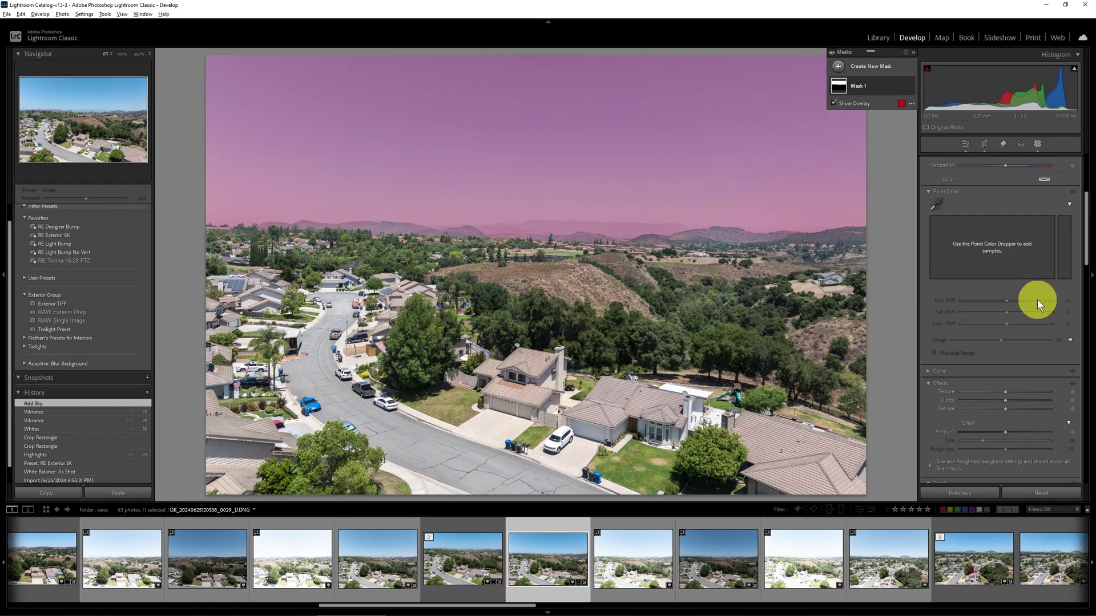
{"action": "left_click_drag", "start_coordinate": [1005, 237], "coordinate": [1018, 238]}
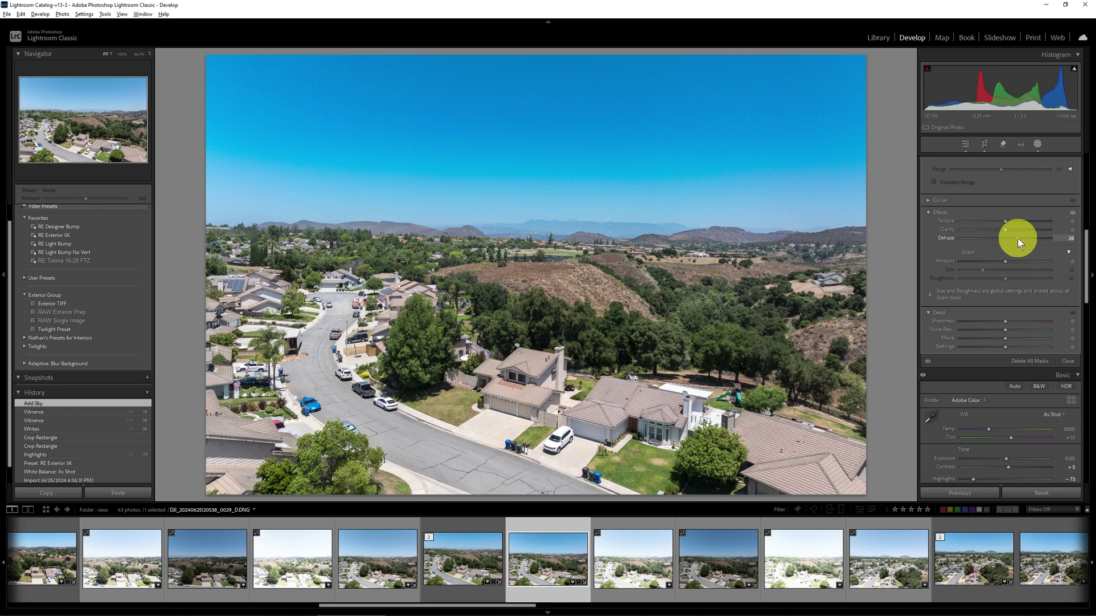
{"action": "left_click_drag", "start_coordinate": [1017, 237], "coordinate": [1017, 237]}
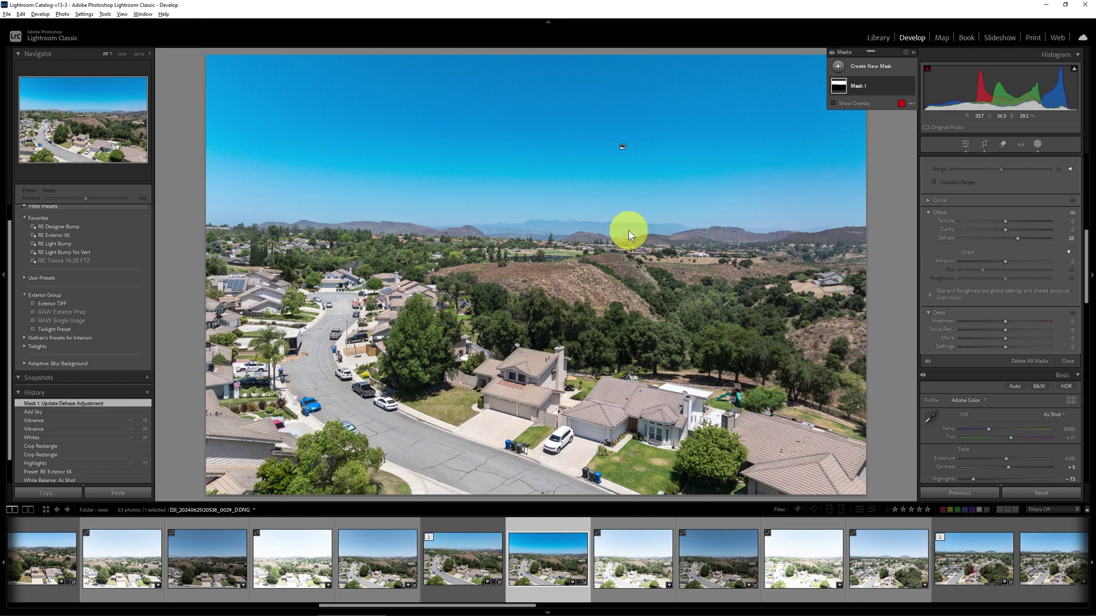
{"action": "left_click", "coordinate": [1020, 237]}
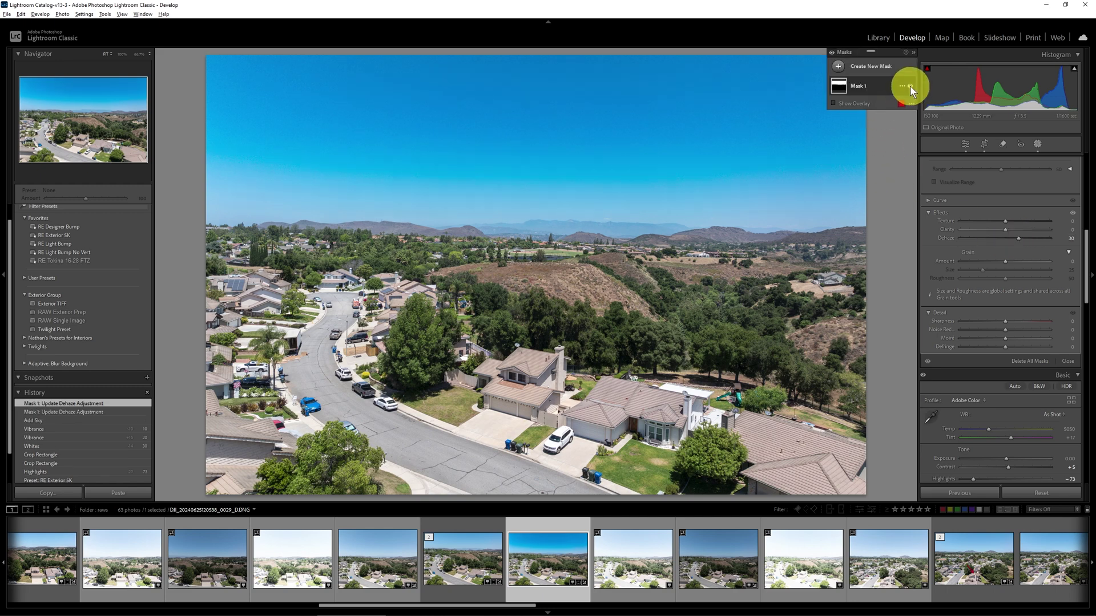
{"action": "left_click", "coordinate": [909, 86]}
{"action": "left_click", "coordinate": [910, 86]}
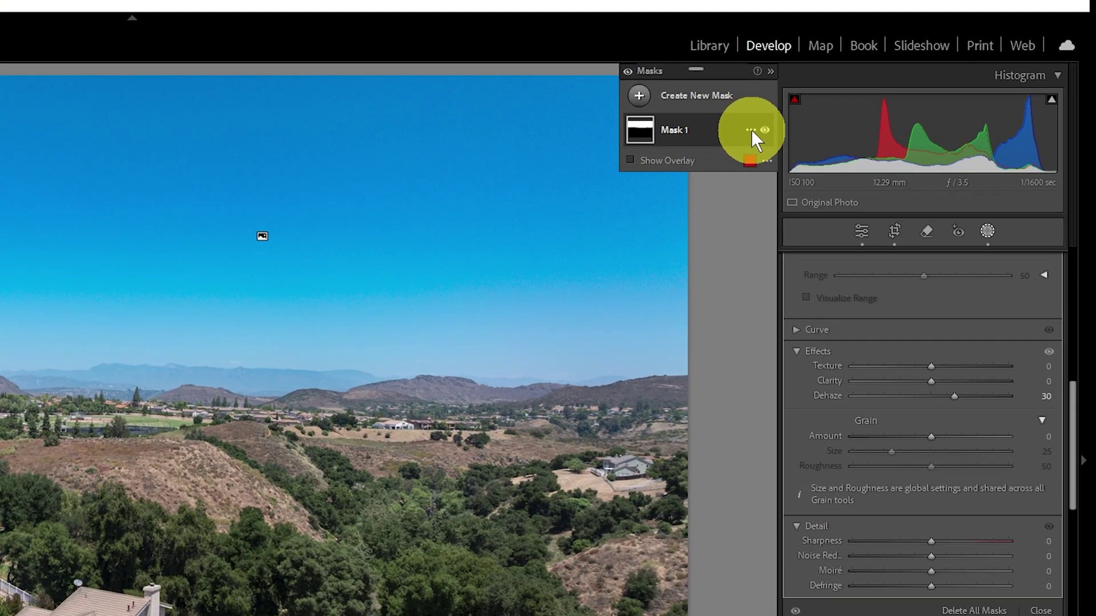
- Intersect the sky mask with a linear gradient fading upward from just below the horizon, and extend the fade slightly higher
{"action": "left_click", "coordinate": [751, 130]}
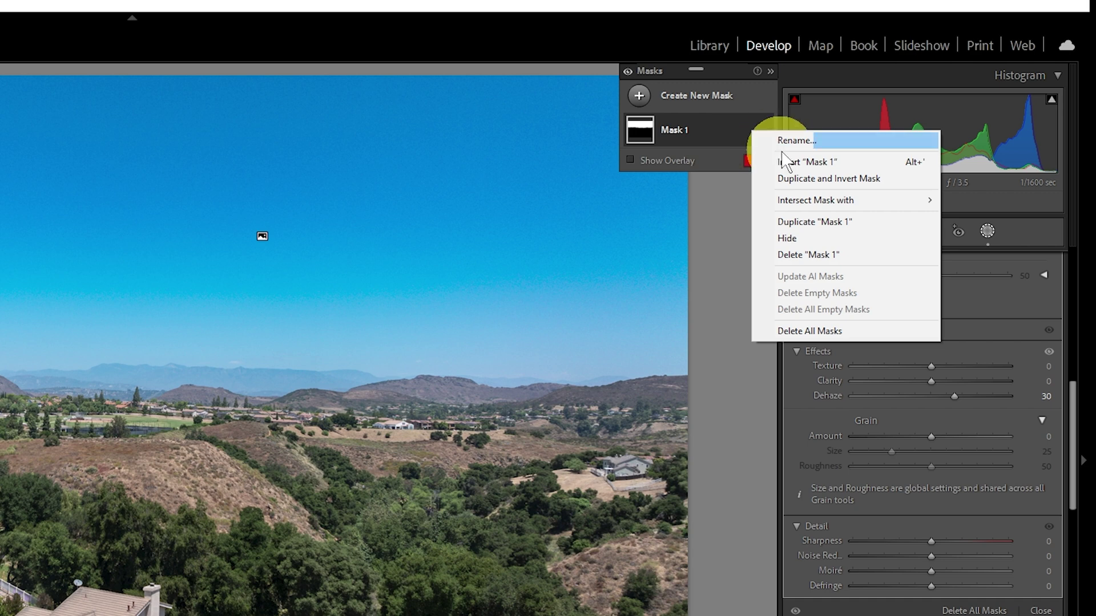
{"action": "mouse_move", "coordinate": [819, 208]}
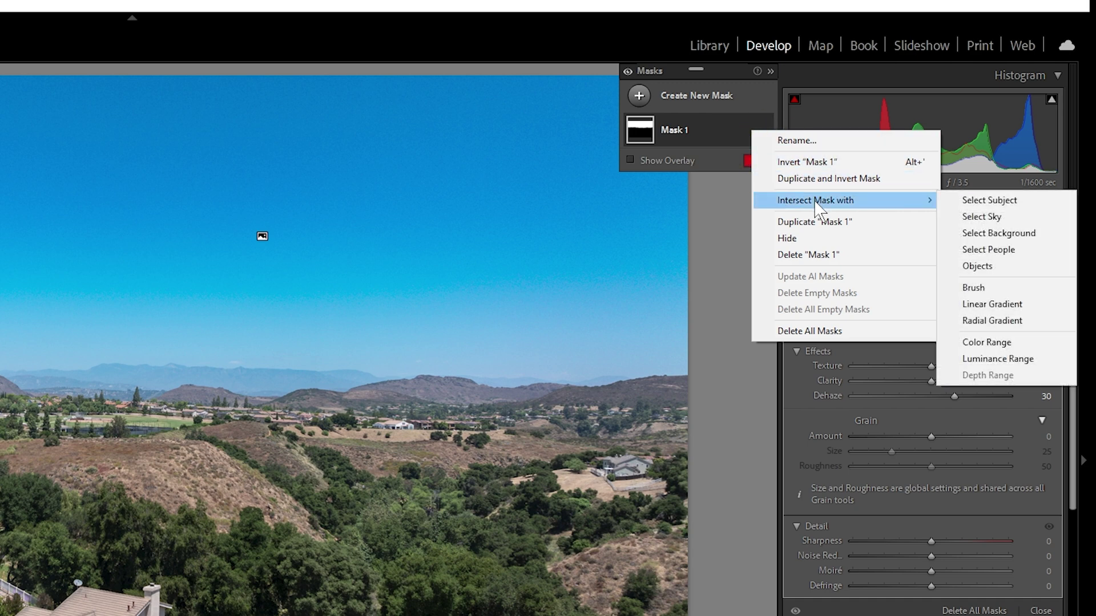
{"action": "left_click", "coordinate": [975, 307]}
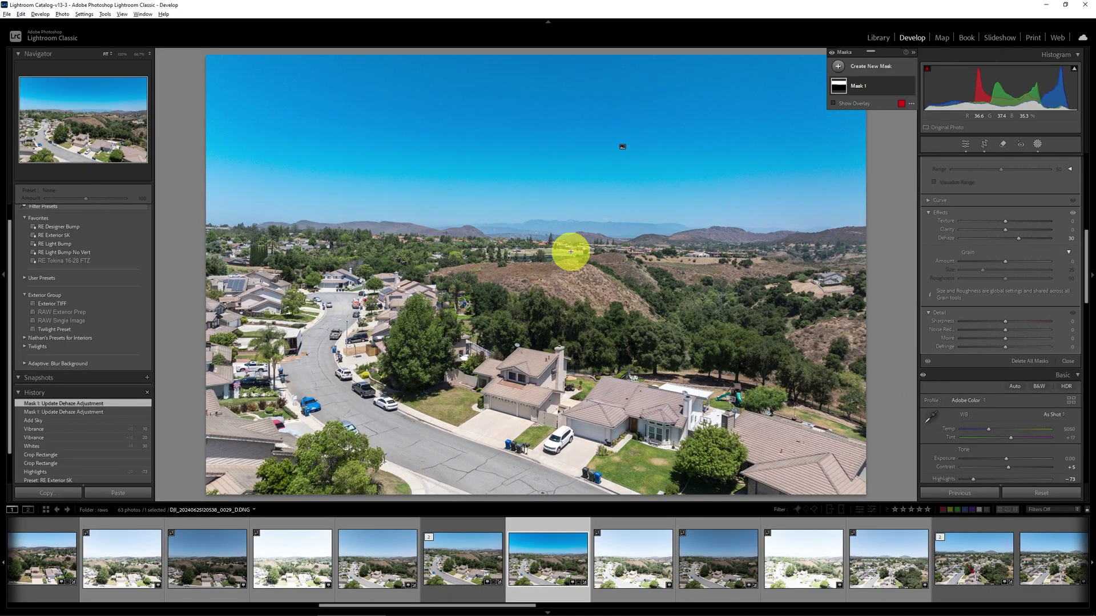
{"action": "left_click_drag", "start_coordinate": [569, 258], "coordinate": [567, 141]}
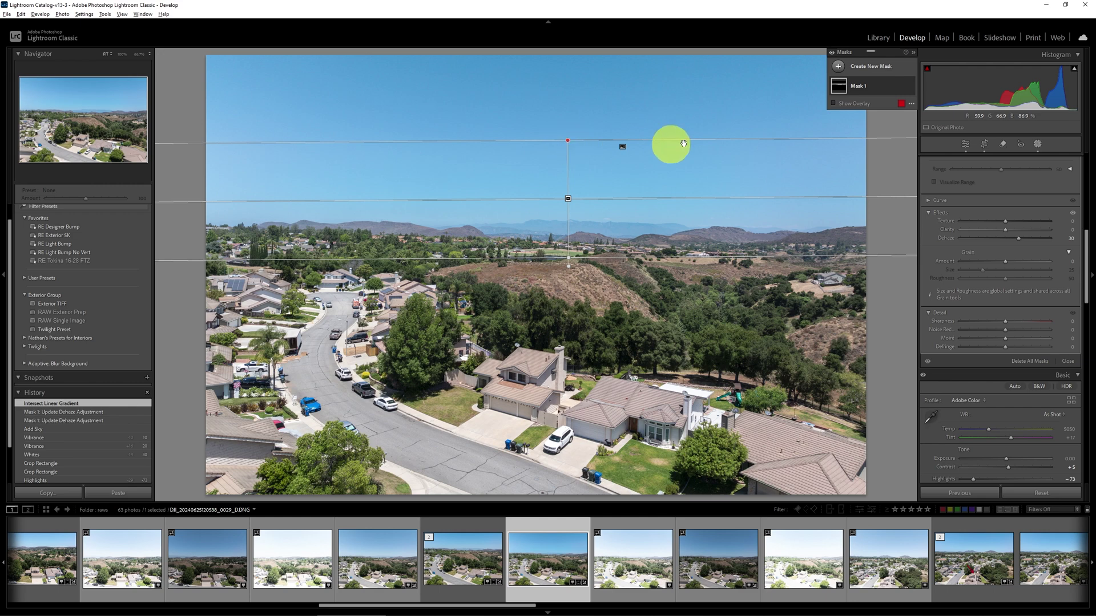
{"action": "left_click", "coordinate": [833, 104]}
{"action": "left_click", "coordinate": [832, 103]}
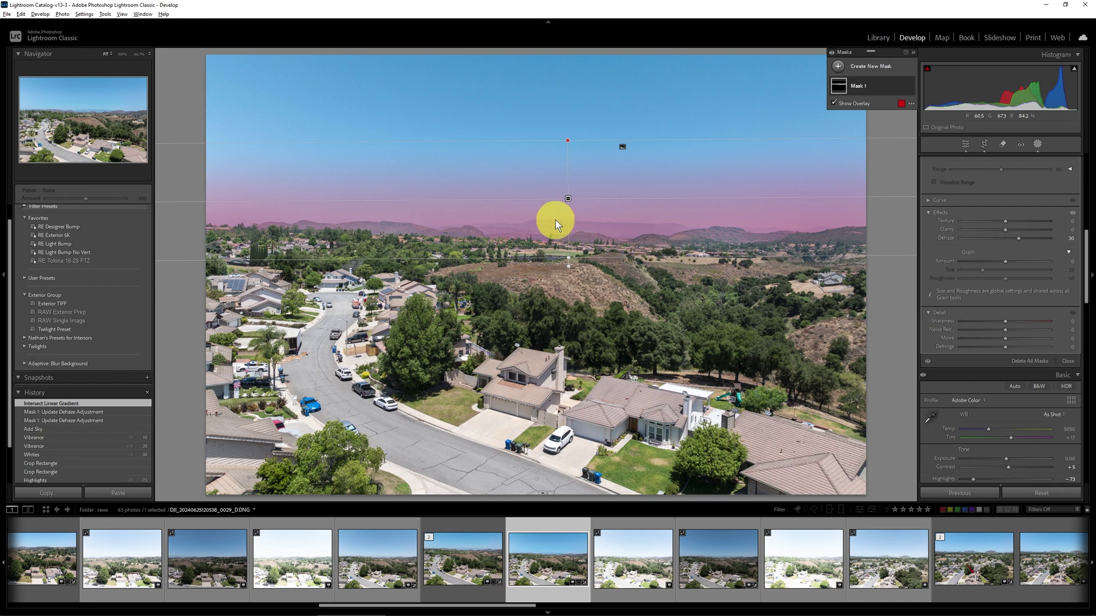
{"action": "left_click_drag", "start_coordinate": [568, 140], "coordinate": [567, 134]}
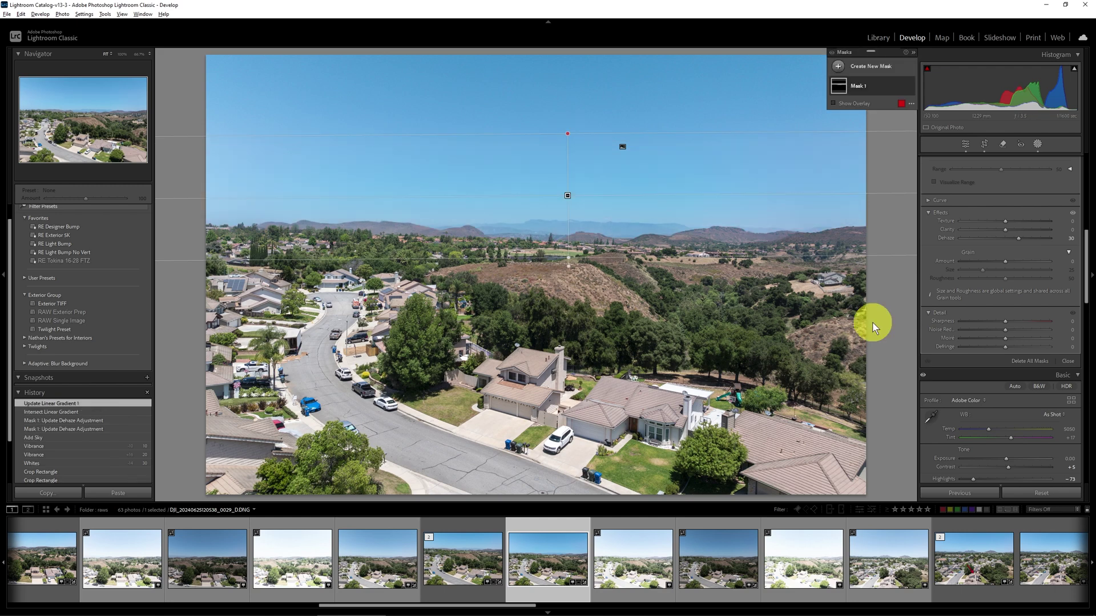
{"action": "left_click", "coordinate": [872, 322]}
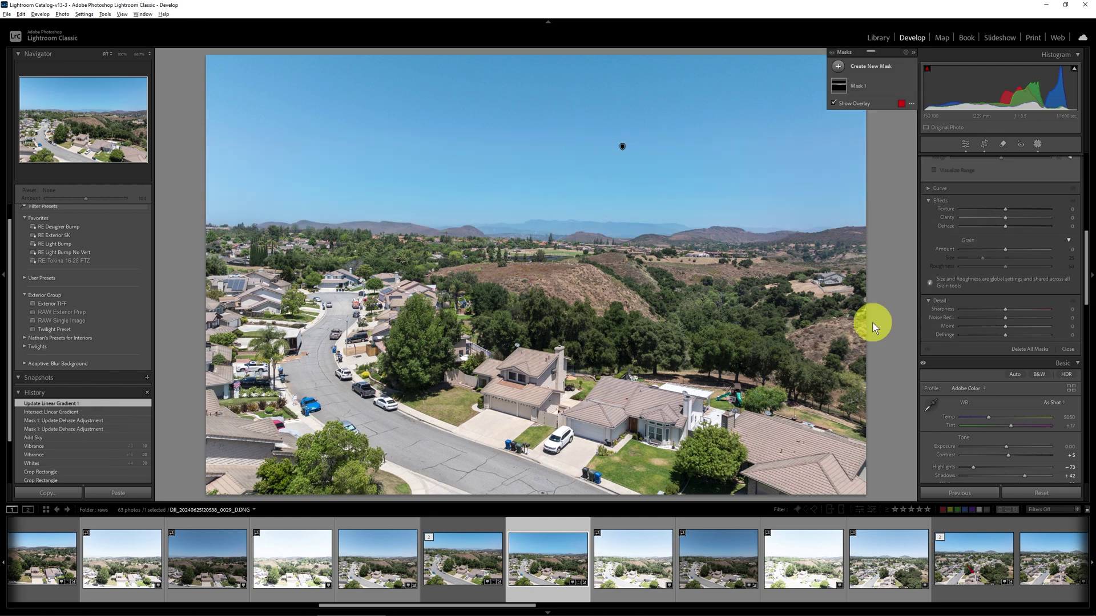
- Revert the photo to its Vibrance history state before the sky mask and open it for editing in Adobe Photoshop 2024
{"action": "left_click", "coordinate": [61, 447]}
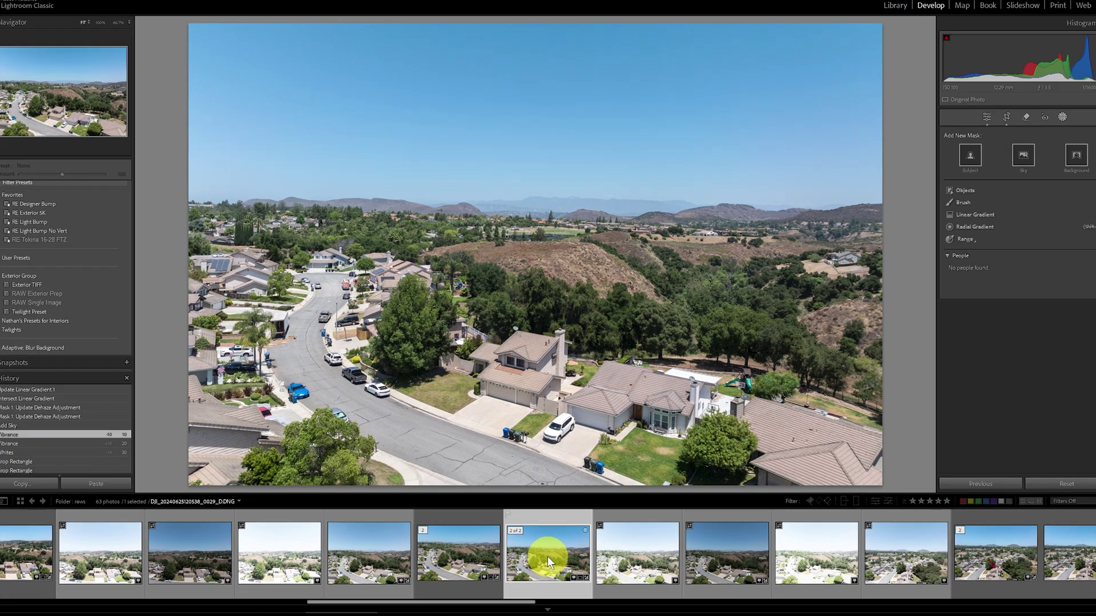
{"action": "right_click", "coordinate": [547, 562]}
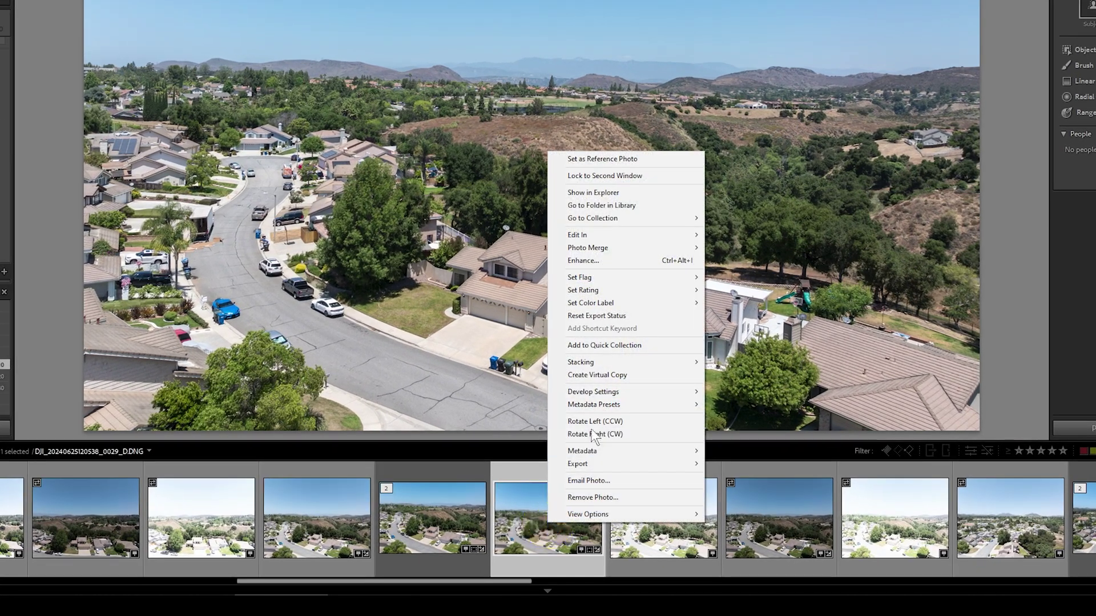
{"action": "mouse_move", "coordinate": [596, 236]}
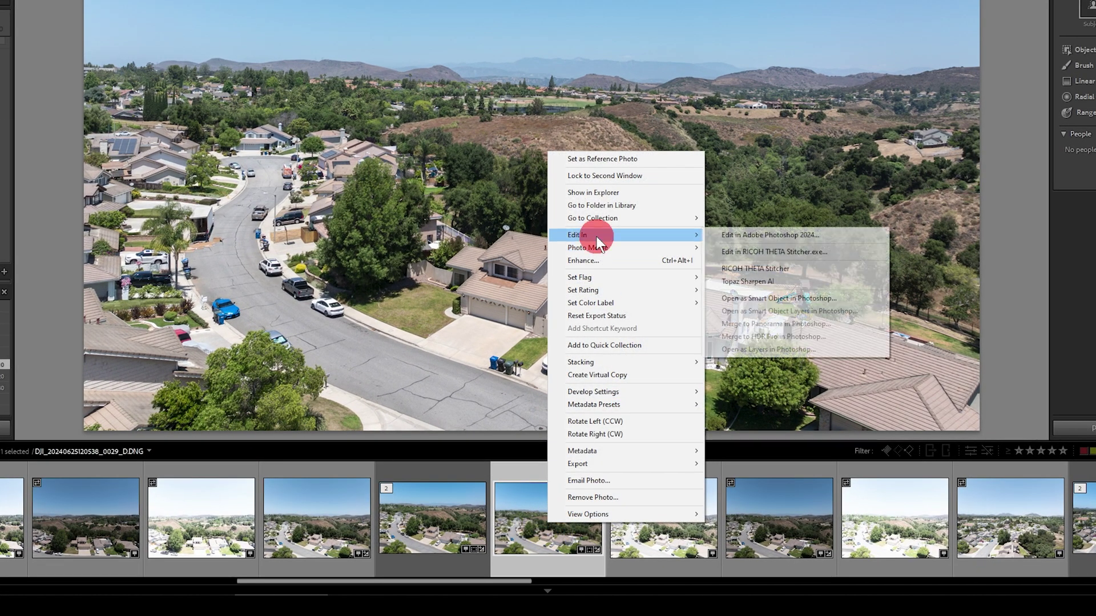
{"action": "left_click", "coordinate": [745, 234]}
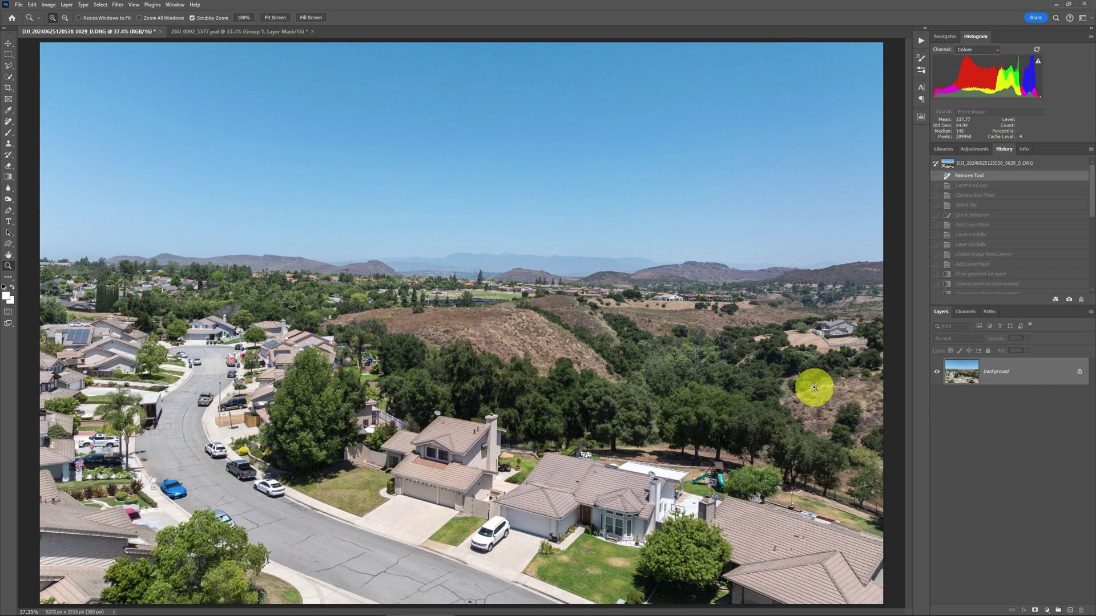
- Duplicate the Background layer and apply the Camera Raw Filter to the copy with Dehaze at about +37
{"action": "key", "text": "ctrl+j"}
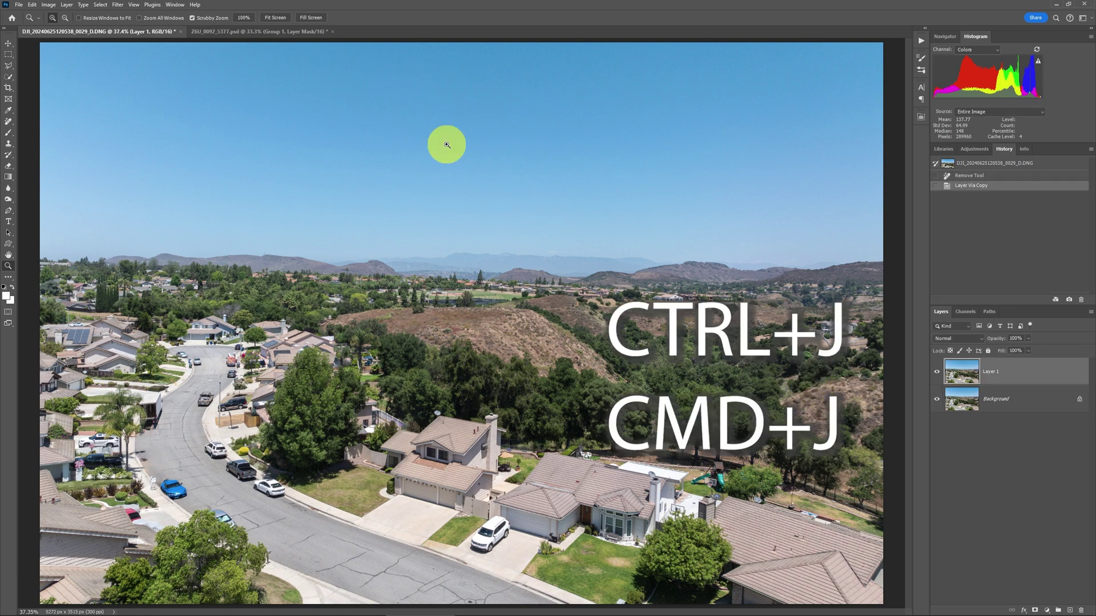
{"action": "left_click", "coordinate": [117, 5]}
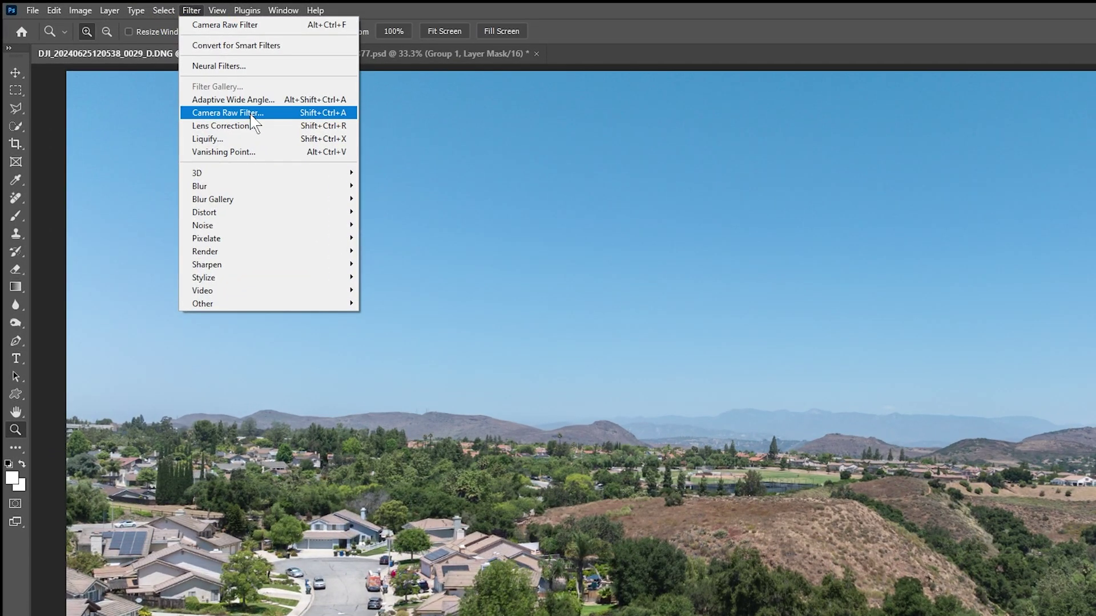
{"action": "left_click", "coordinate": [252, 114]}
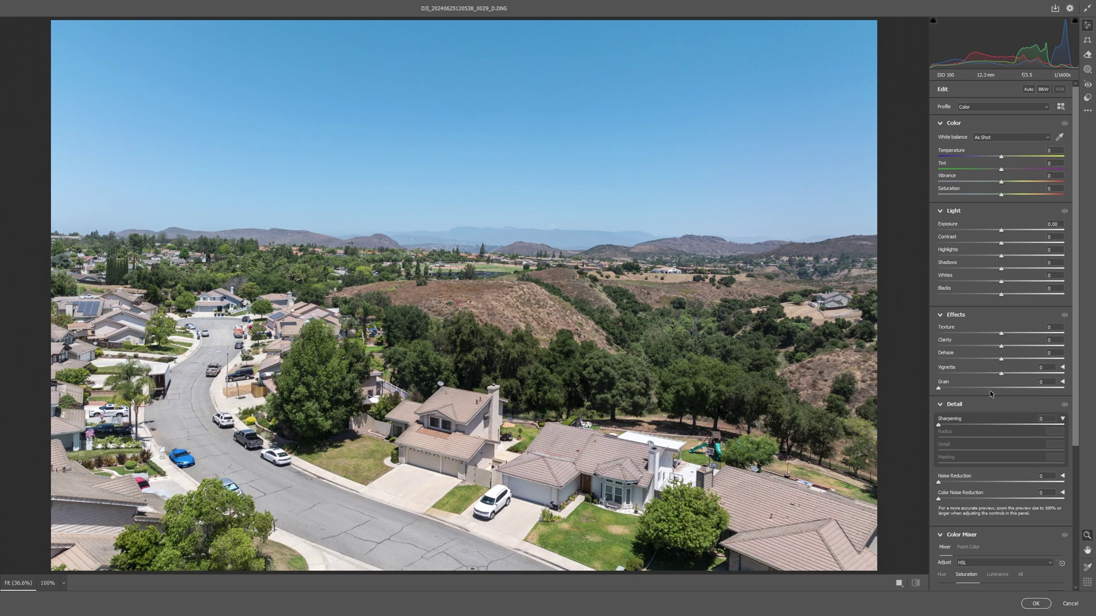
{"action": "left_click", "coordinate": [1000, 358]}
{"action": "left_click_drag", "start_coordinate": [1003, 361], "coordinate": [1024, 359]}
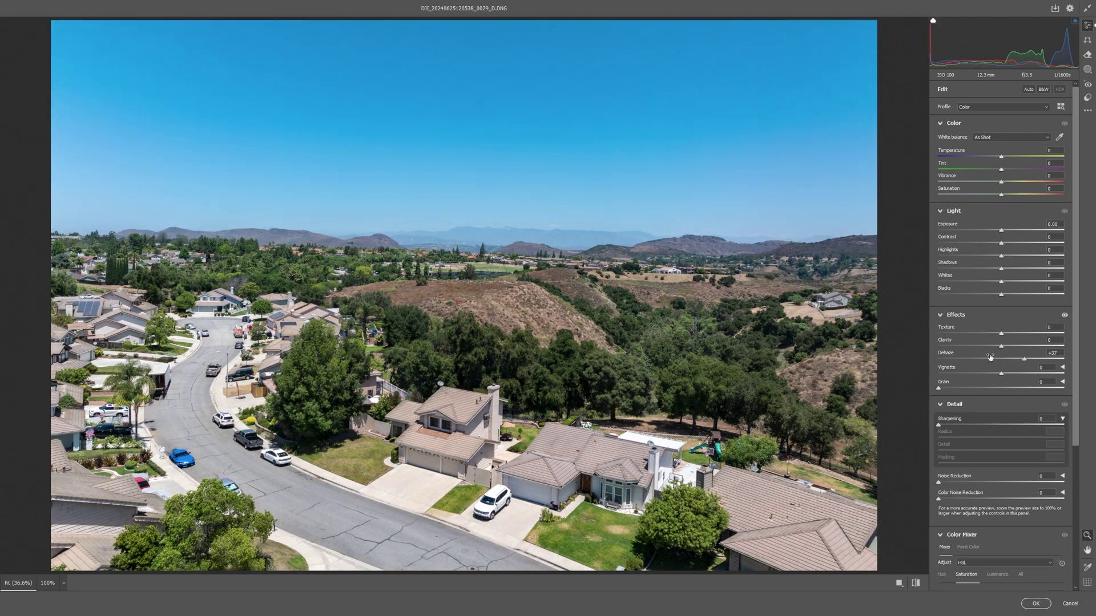
{"action": "left_click", "coordinate": [1024, 361]}
{"action": "left_click_drag", "start_coordinate": [1024, 361], "coordinate": [1026, 362]}
{"action": "left_click", "coordinate": [1036, 604]}
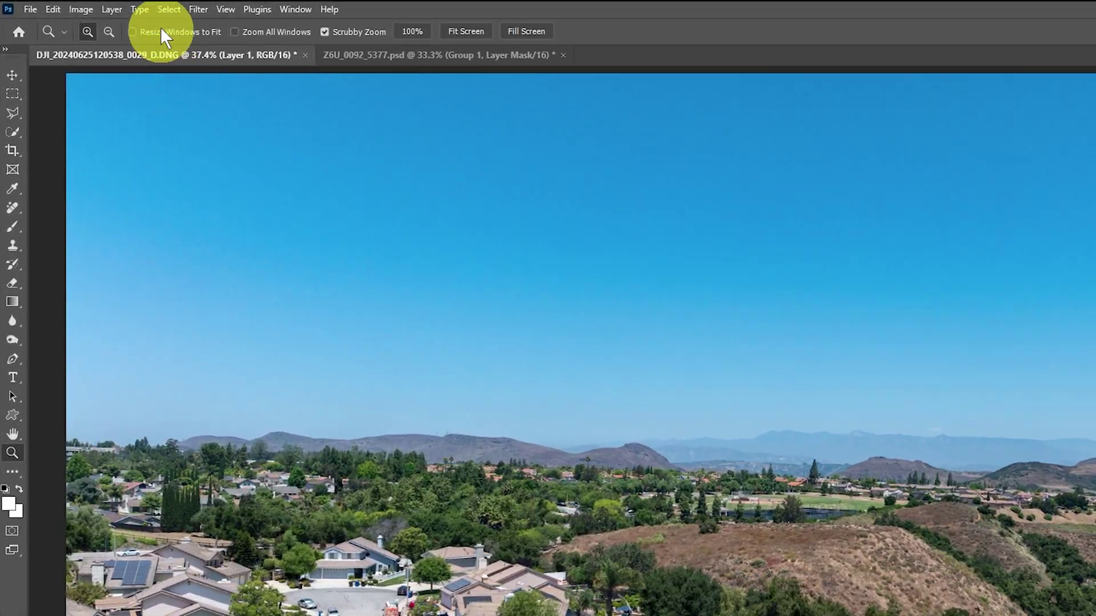
- Mask Layer 1 to the sky and distant mountains, using a Sky selection extended with the Quick Selection Tool
{"action": "left_click", "coordinate": [161, 9]}
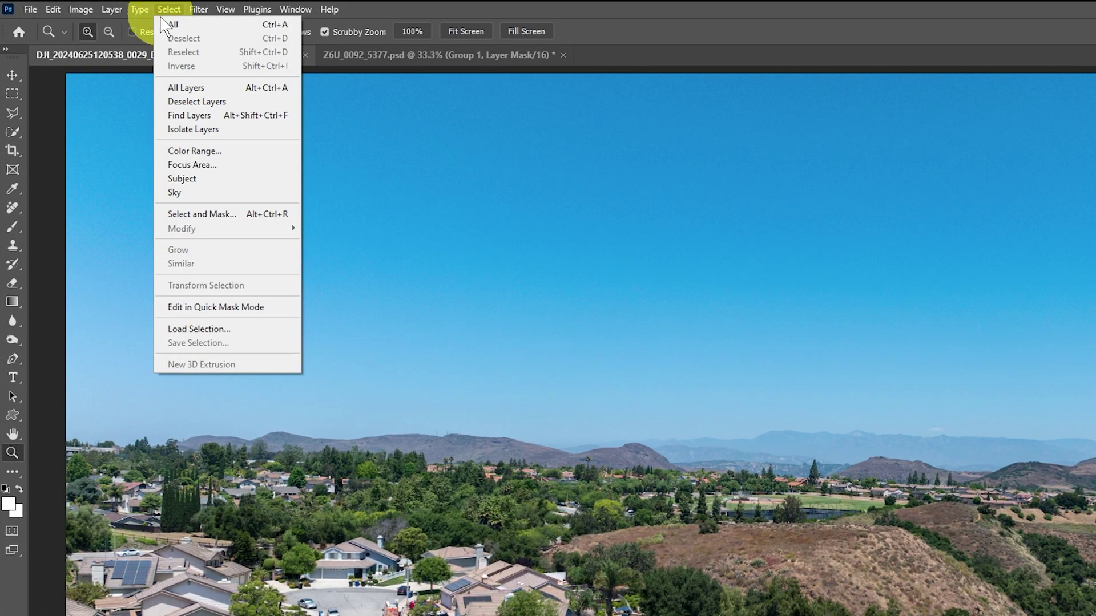
{"action": "left_click", "coordinate": [192, 194]}
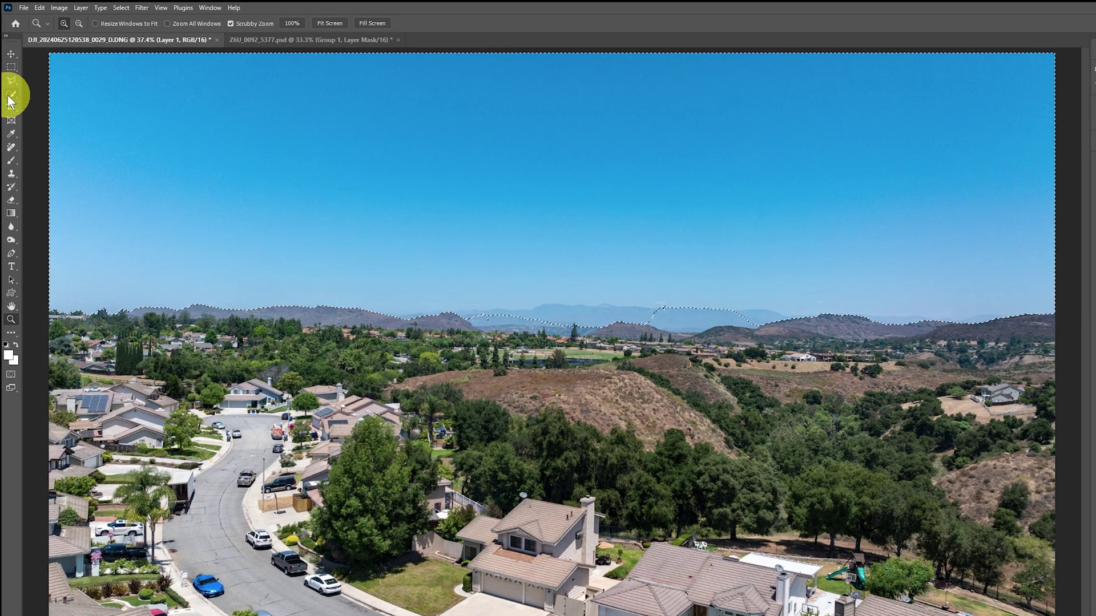
{"action": "left_click", "coordinate": [7, 78]}
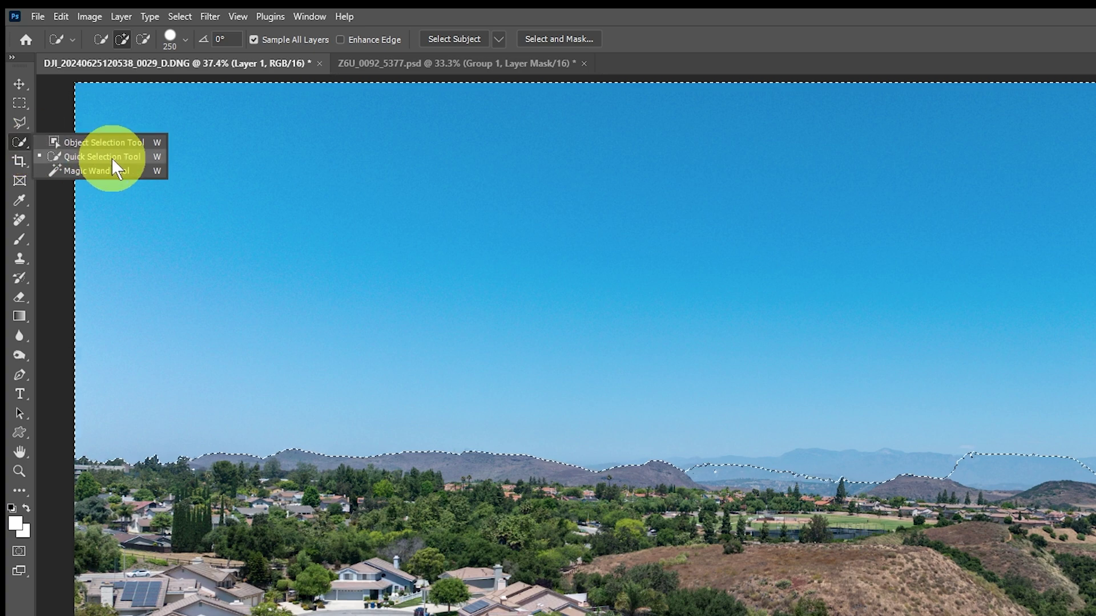
{"action": "left_click", "coordinate": [112, 160]}
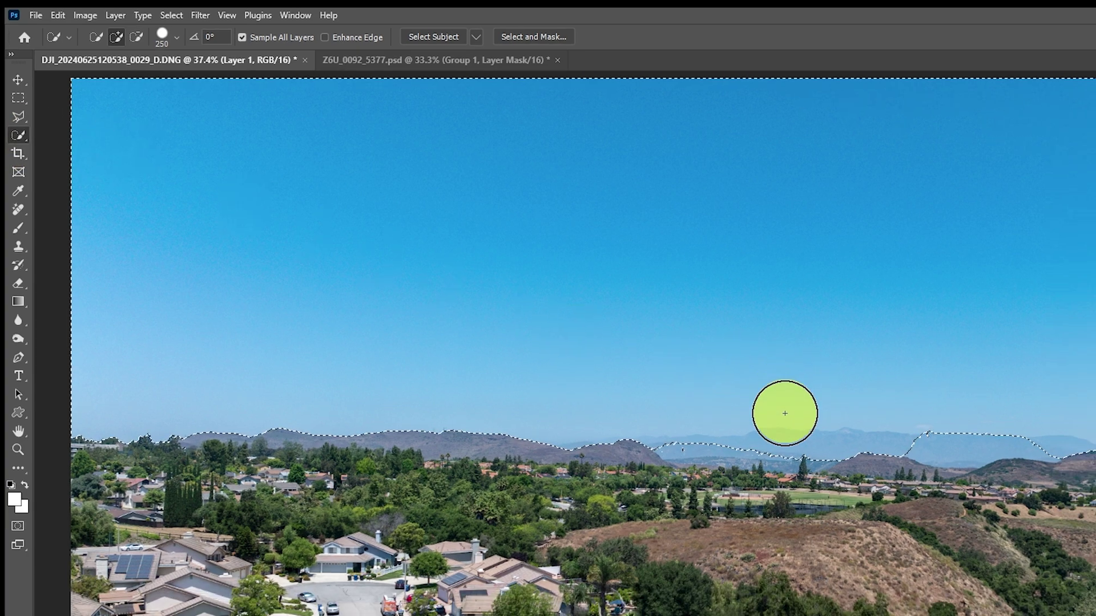
{"action": "left_click", "coordinate": [812, 443]}
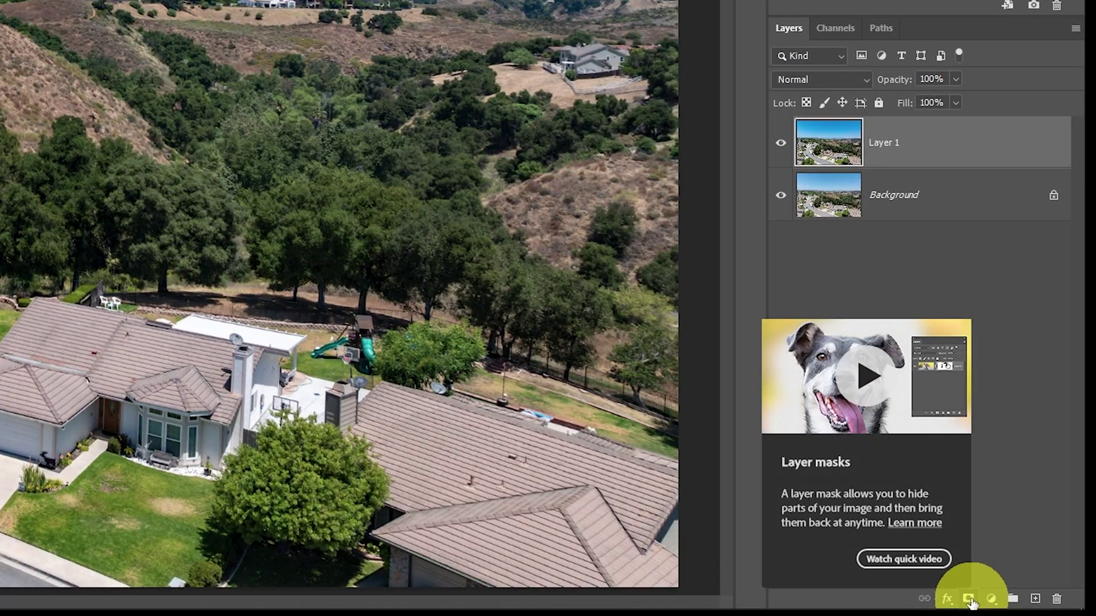
{"action": "left_click", "coordinate": [969, 599]}
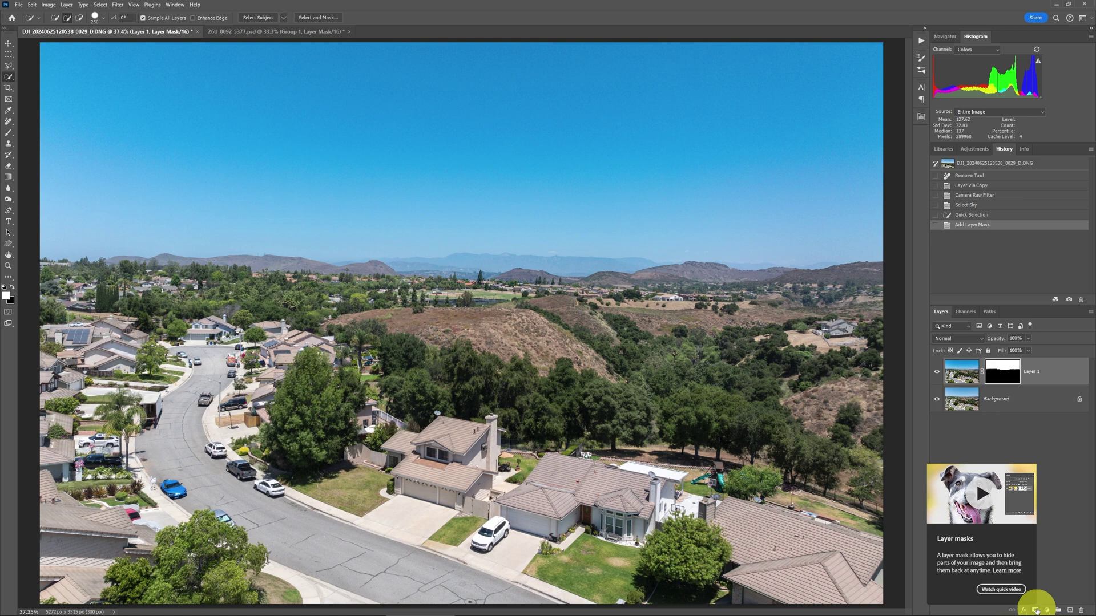
- Compare the photo with and without the masked Dehaze layer, leaving Layer 1 visible
{"action": "left_click", "coordinate": [936, 374]}
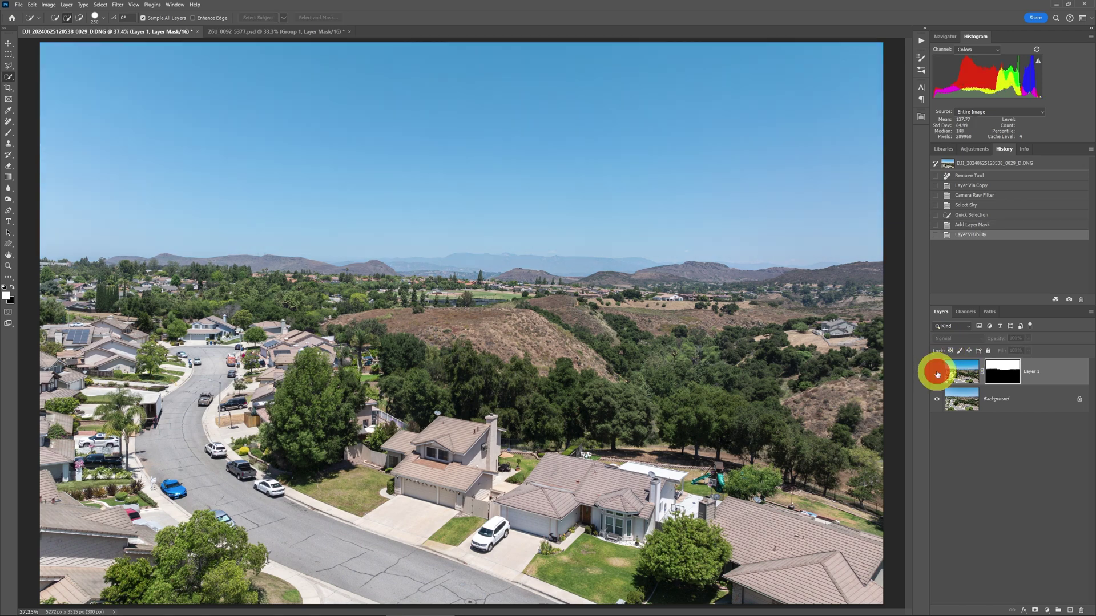
{"action": "left_click", "coordinate": [936, 374]}
{"action": "left_click", "coordinate": [936, 374]}
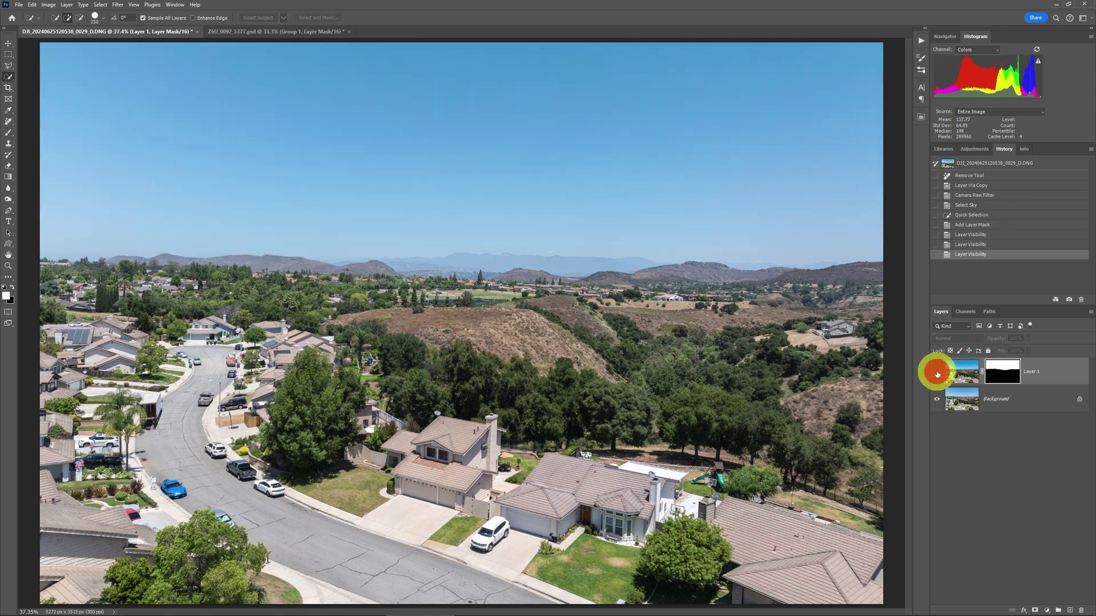
{"action": "left_click", "coordinate": [936, 374]}
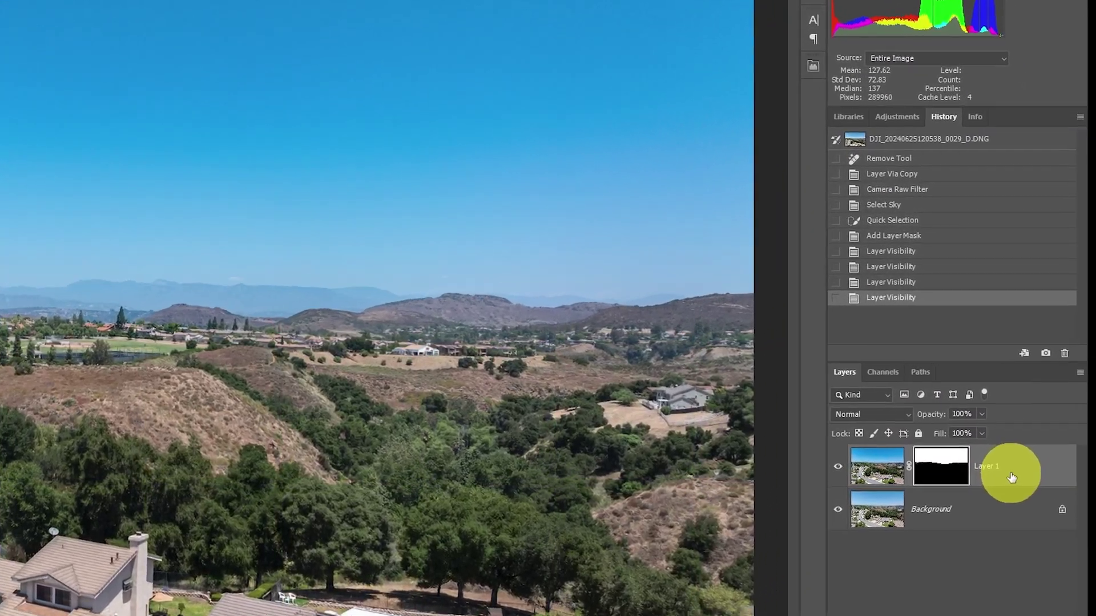
- Place Layer 1 in a new Pass Through group named Group 1 and add a Reveal All layer mask to the group
{"action": "right_click", "coordinate": [1034, 406]}
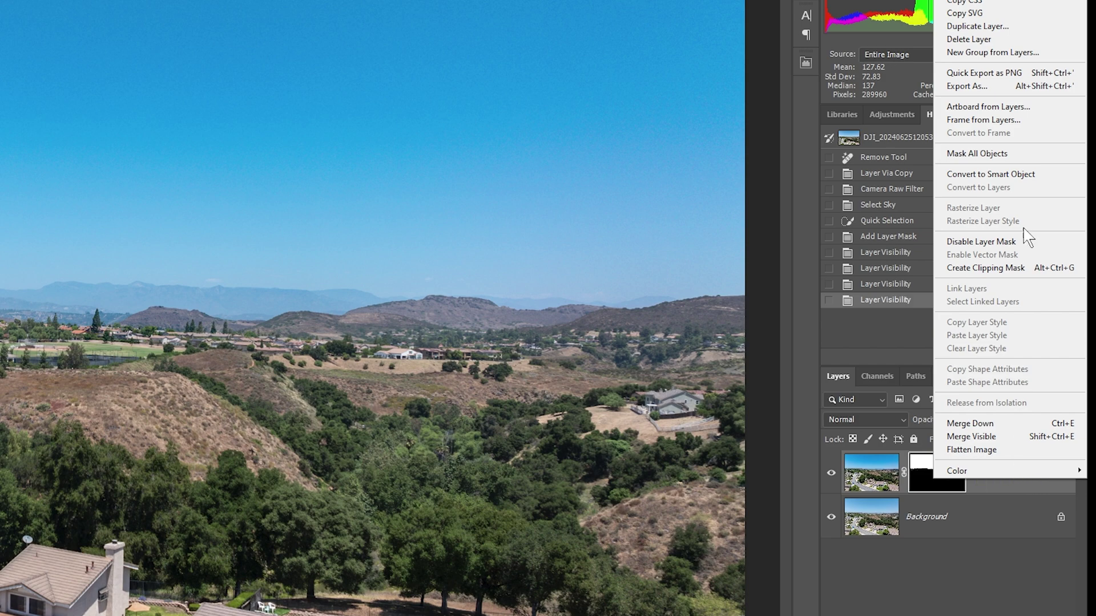
{"action": "left_click", "coordinate": [1002, 52]}
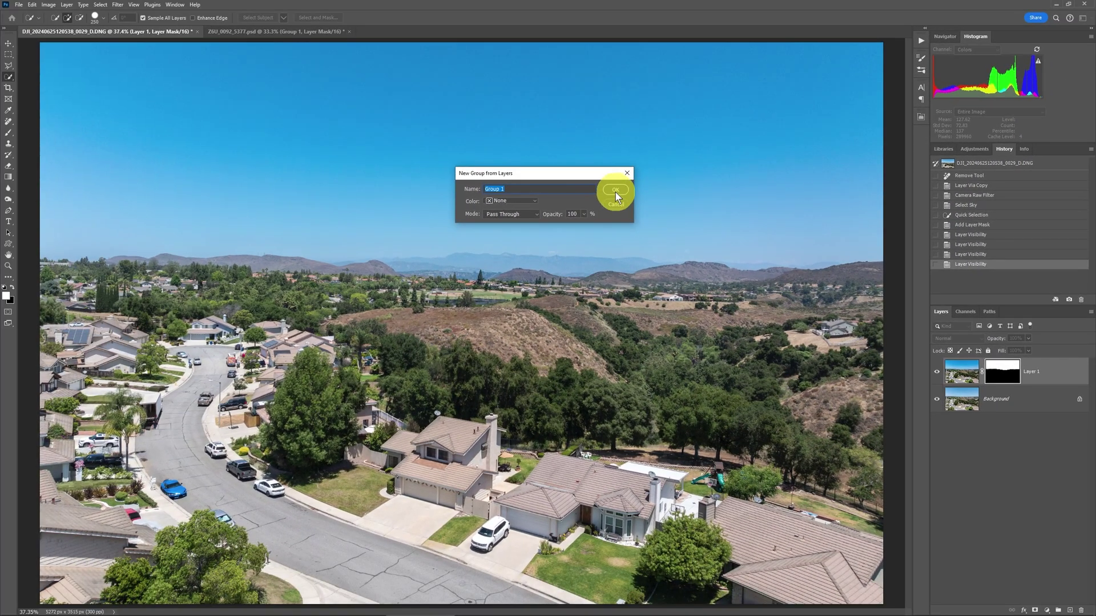
{"action": "left_click", "coordinate": [615, 192]}
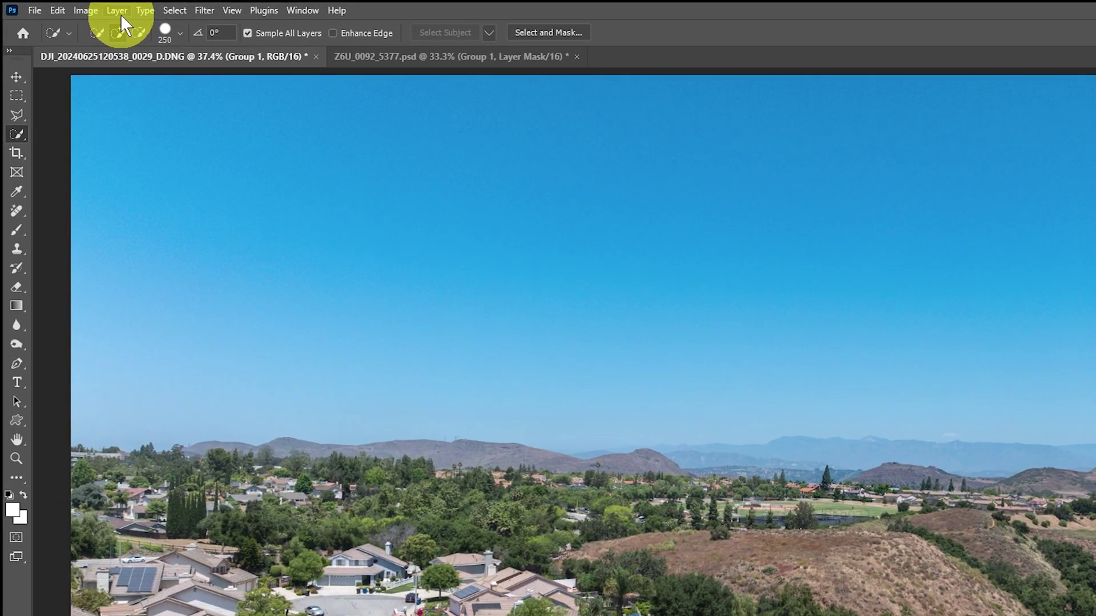
{"action": "left_click", "coordinate": [67, 5]}
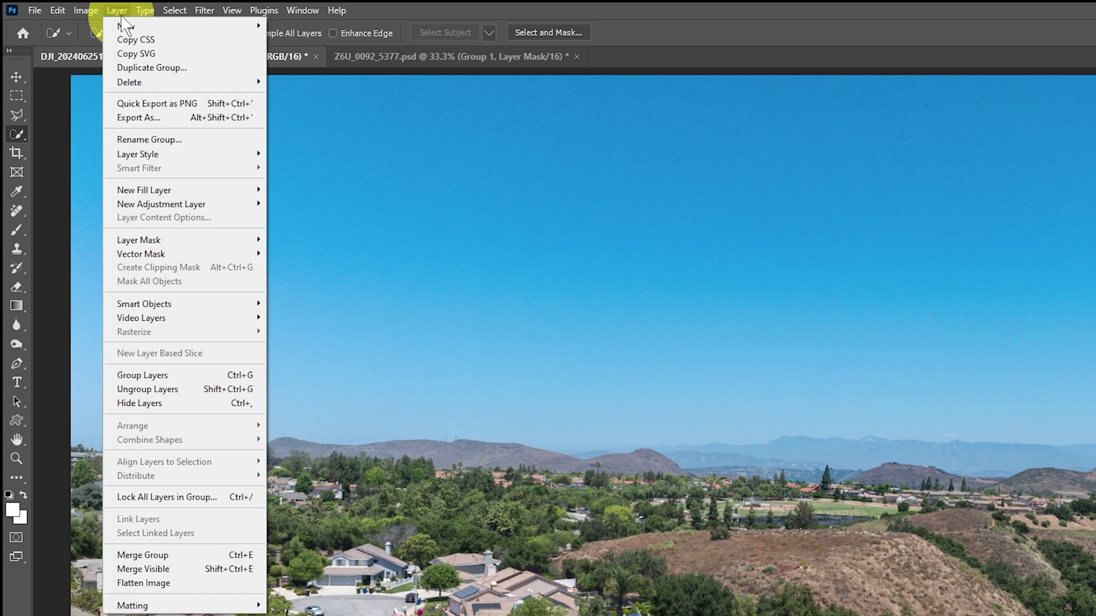
{"action": "mouse_move", "coordinate": [207, 246]}
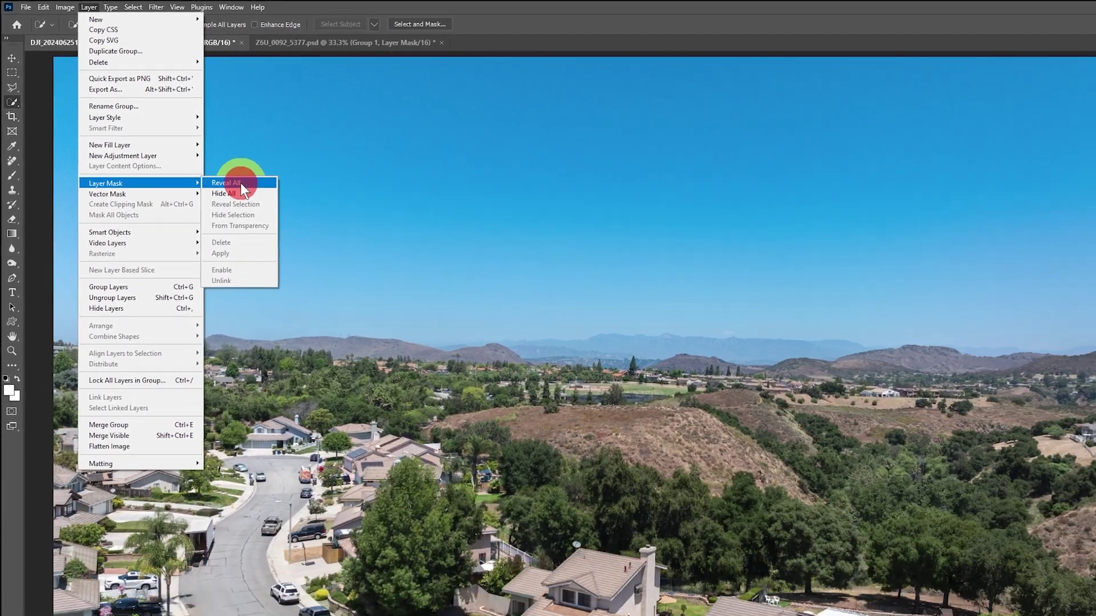
{"action": "left_click", "coordinate": [312, 239]}
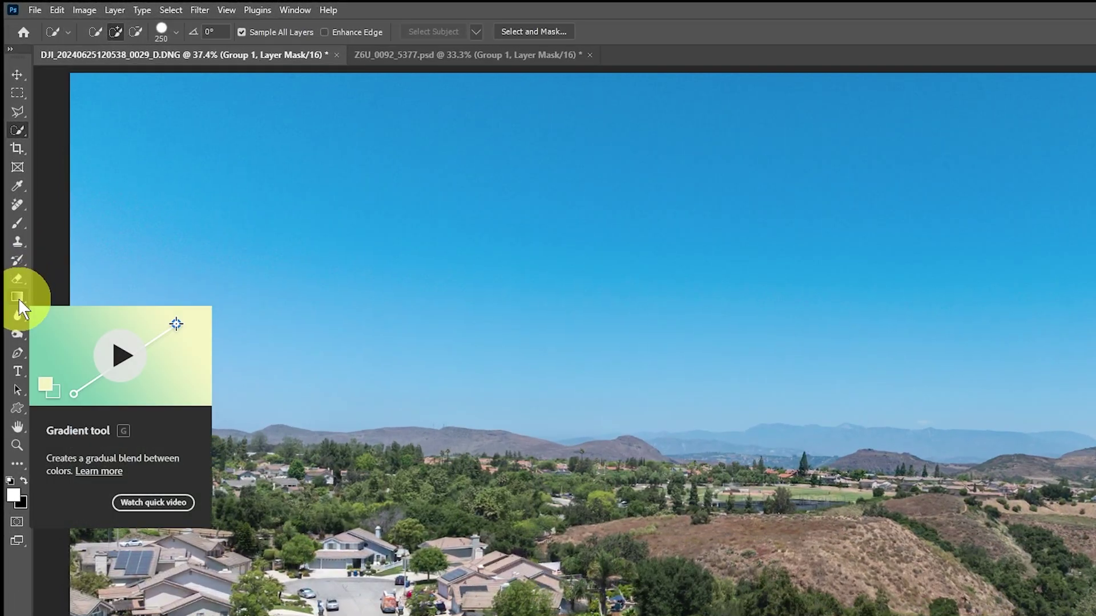
- Draw a linear white-to-black Foreground to Background gradient on the Group 1 mask, from the hillside below the horizon up into the upper sky
{"action": "left_click", "coordinate": [18, 298]}
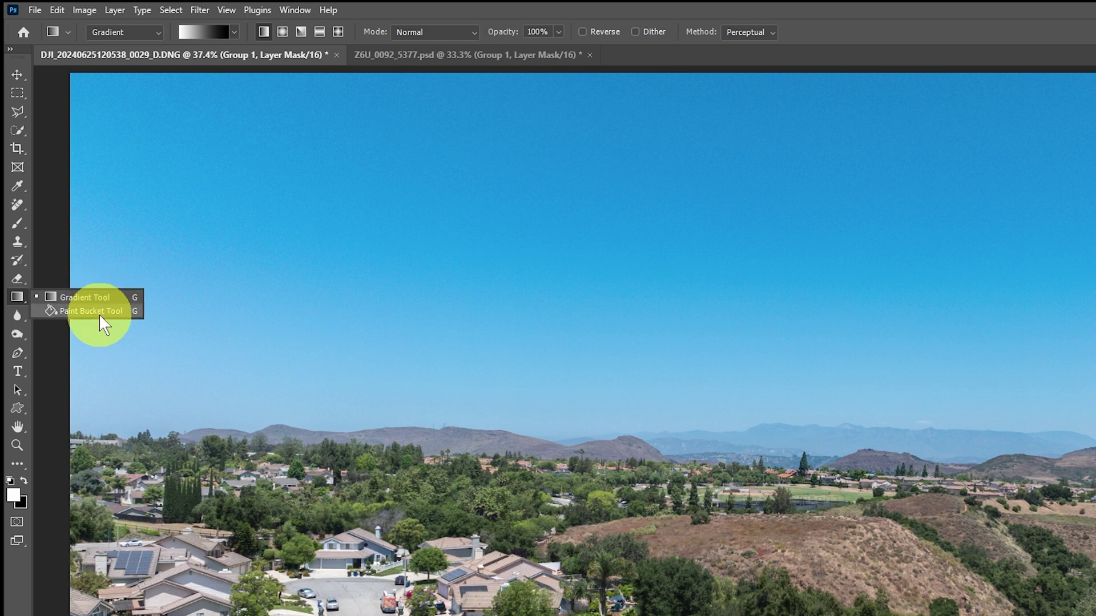
{"action": "left_click", "coordinate": [93, 299]}
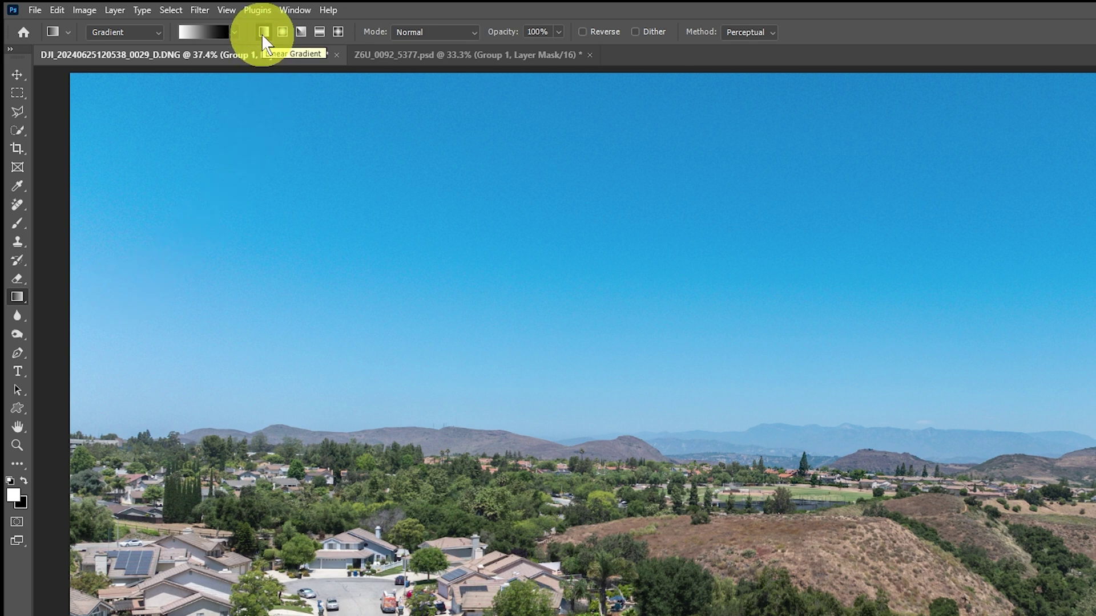
{"action": "left_click", "coordinate": [233, 33]}
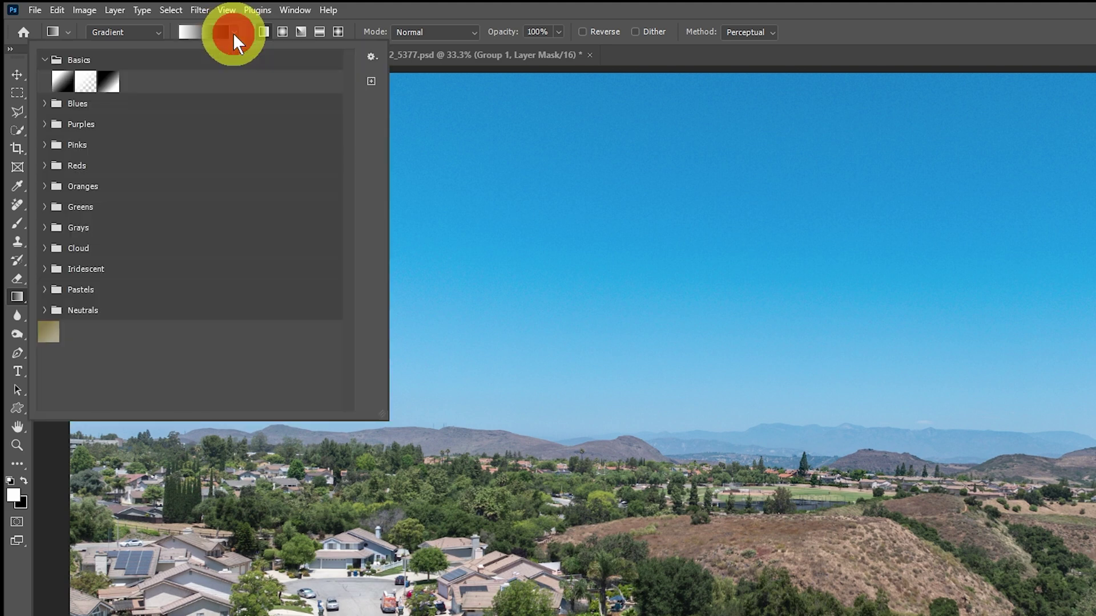
{"action": "left_click", "coordinate": [45, 60]}
{"action": "left_click", "coordinate": [44, 59]}
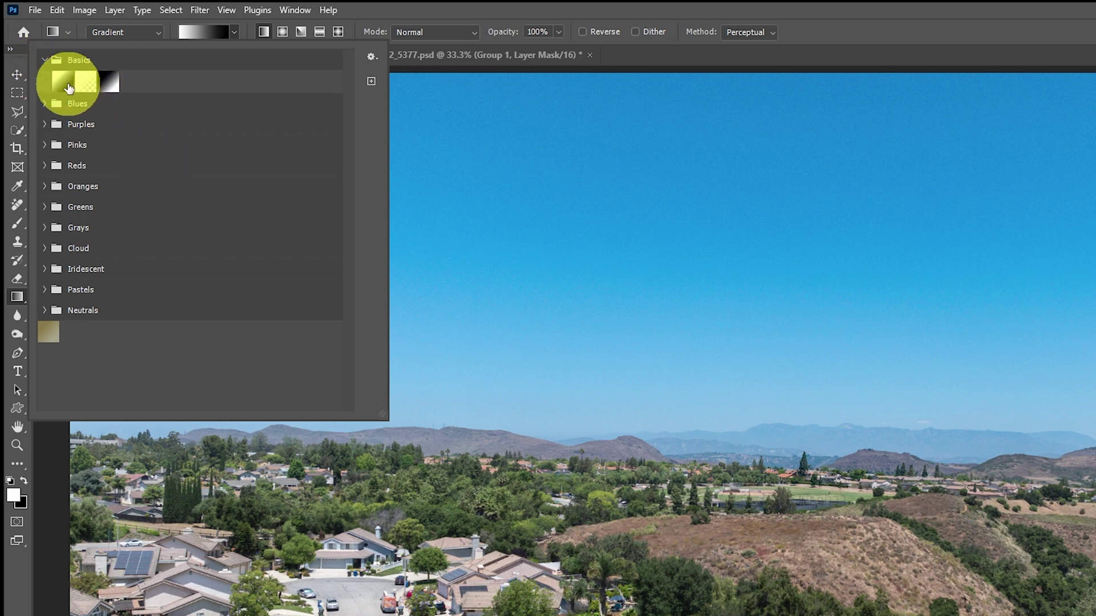
{"action": "left_click", "coordinate": [66, 84]}
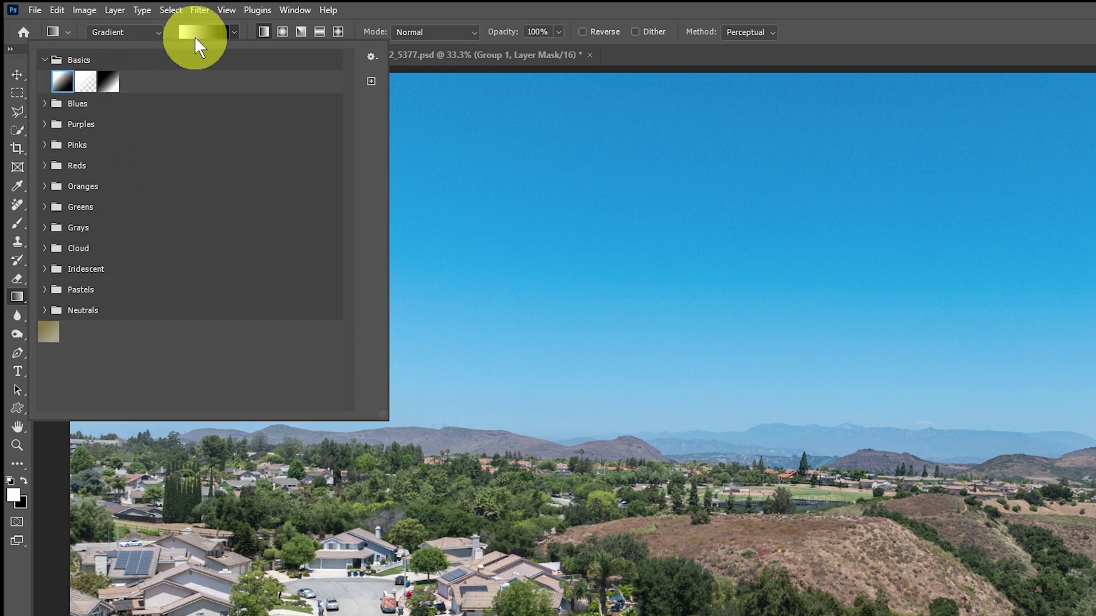
{"action": "left_click", "coordinate": [863, 41]}
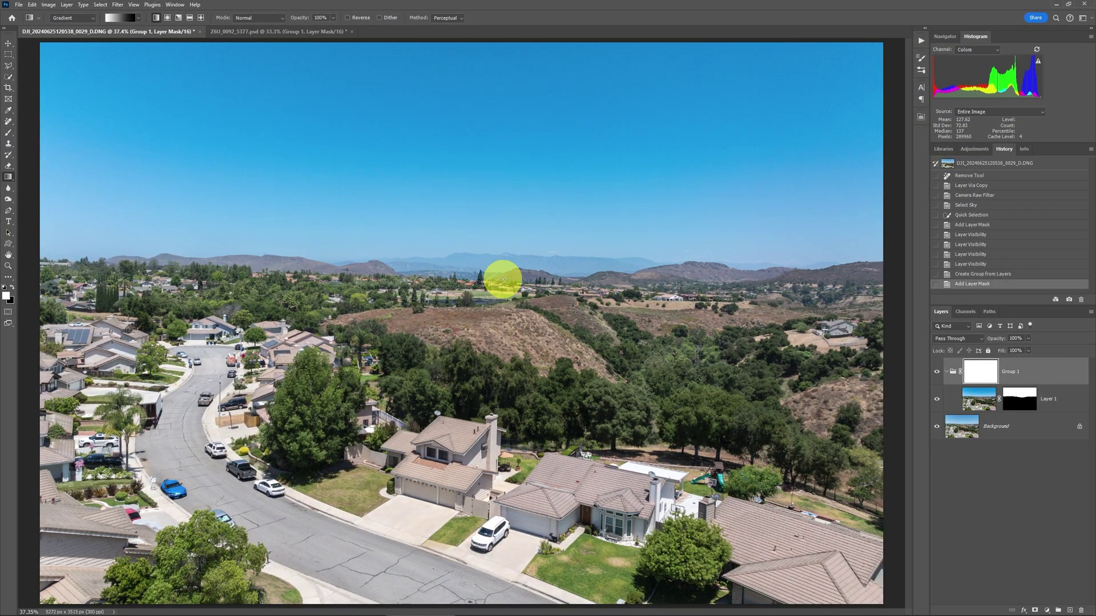
{"action": "left_click_drag", "start_coordinate": [502, 326], "coordinate": [504, 107]}
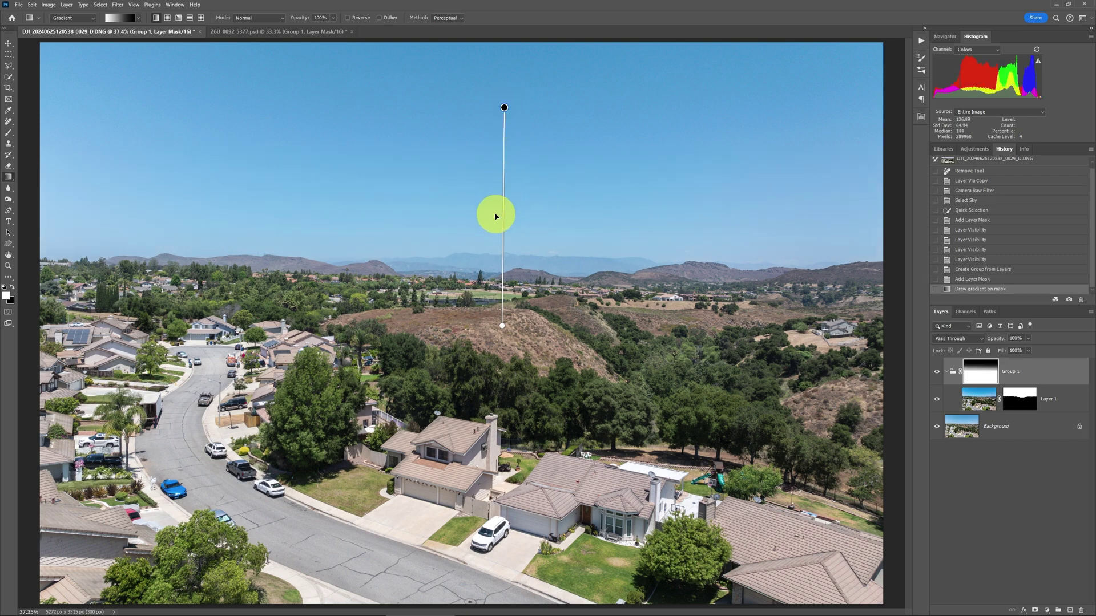
- Extend the black end of the group mask's gradient slightly higher and set its midpoint to 55%, checking the effect against the hidden group
{"action": "left_click", "coordinate": [936, 372]}
{"action": "left_click", "coordinate": [937, 372]}
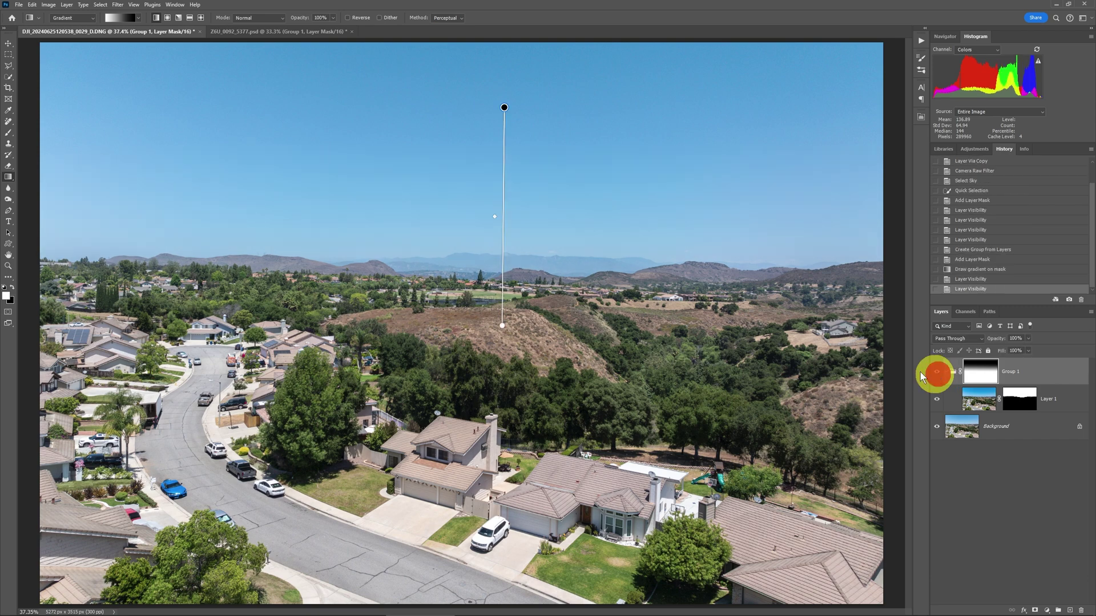
{"action": "left_click_drag", "start_coordinate": [495, 220], "coordinate": [492, 129]}
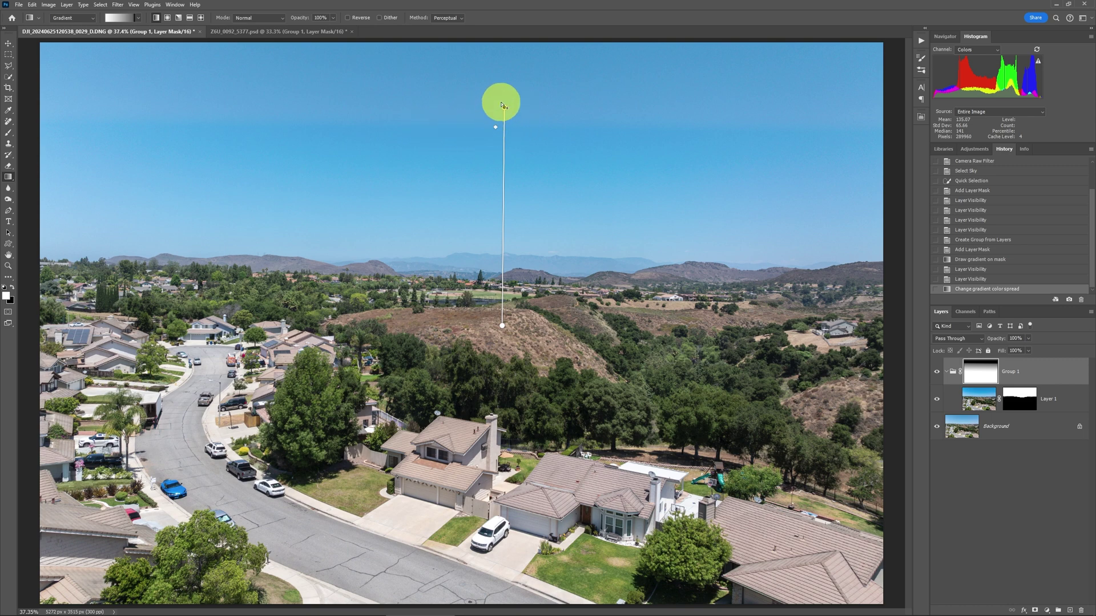
{"action": "left_click_drag", "start_coordinate": [504, 108], "coordinate": [501, 92]}
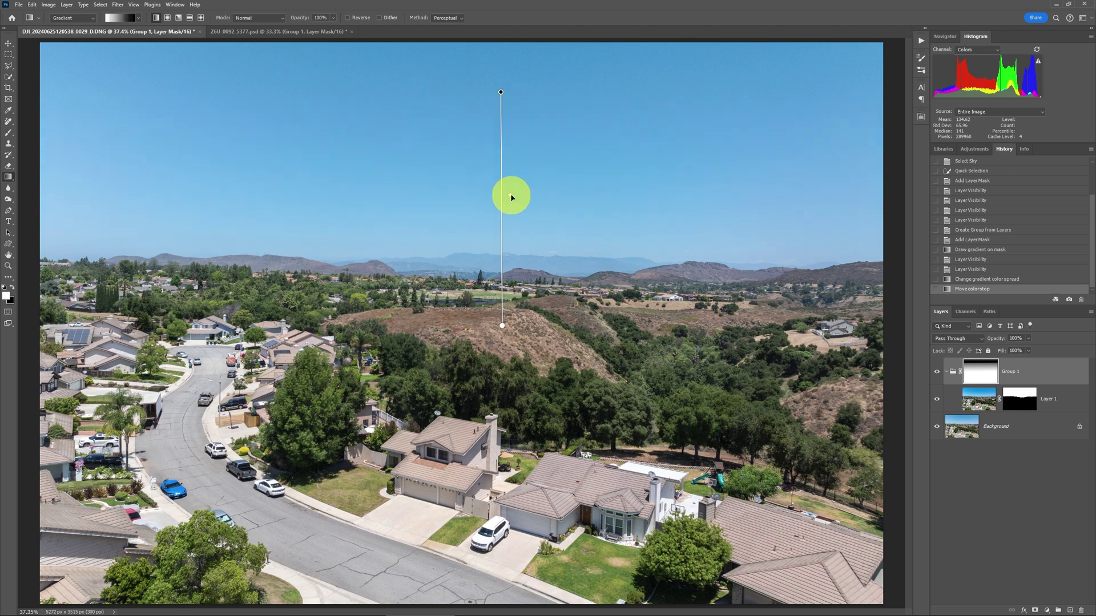
{"action": "left_click", "coordinate": [937, 372]}
{"action": "left_click", "coordinate": [937, 372]}
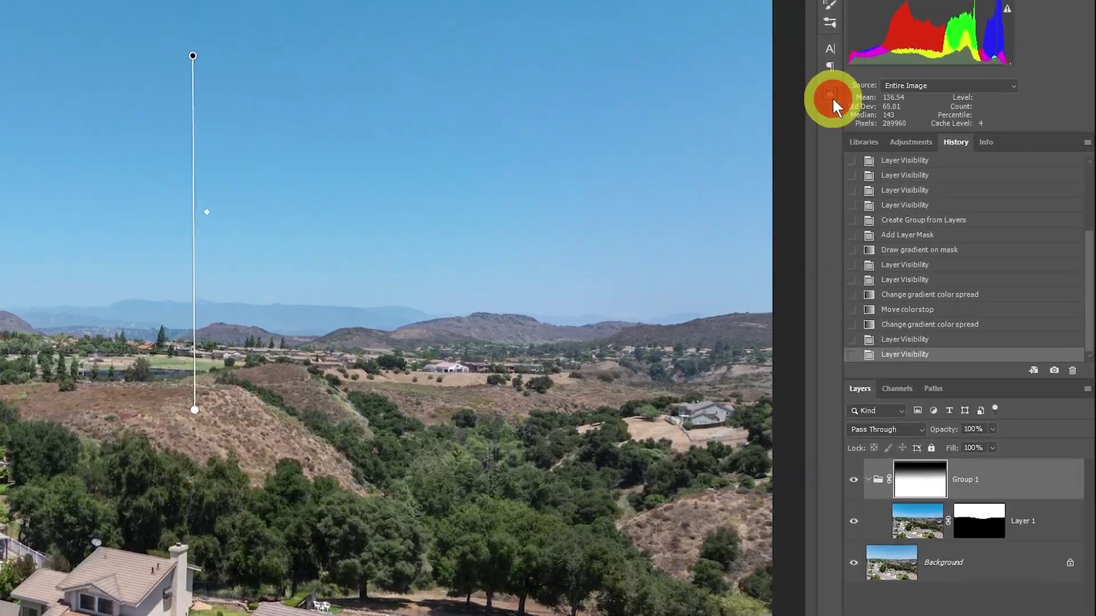
- Review the mask gradient's adjustment properties, its save-preset option and the available gradient presets without changing anything
{"action": "left_click", "coordinate": [831, 96]}
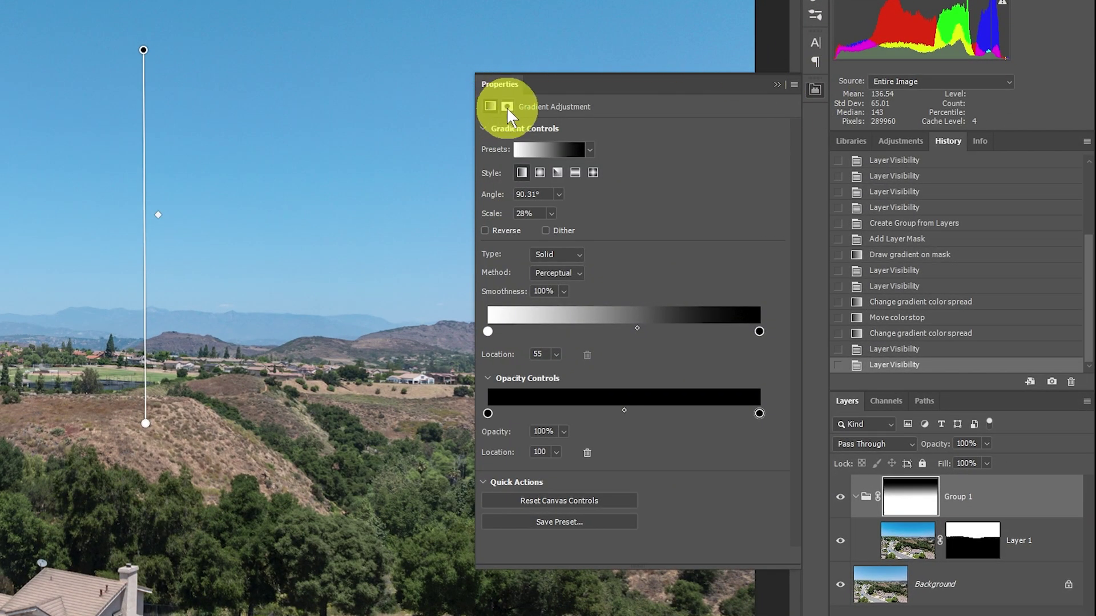
{"action": "left_click", "coordinate": [507, 107]}
{"action": "left_click", "coordinate": [491, 106]}
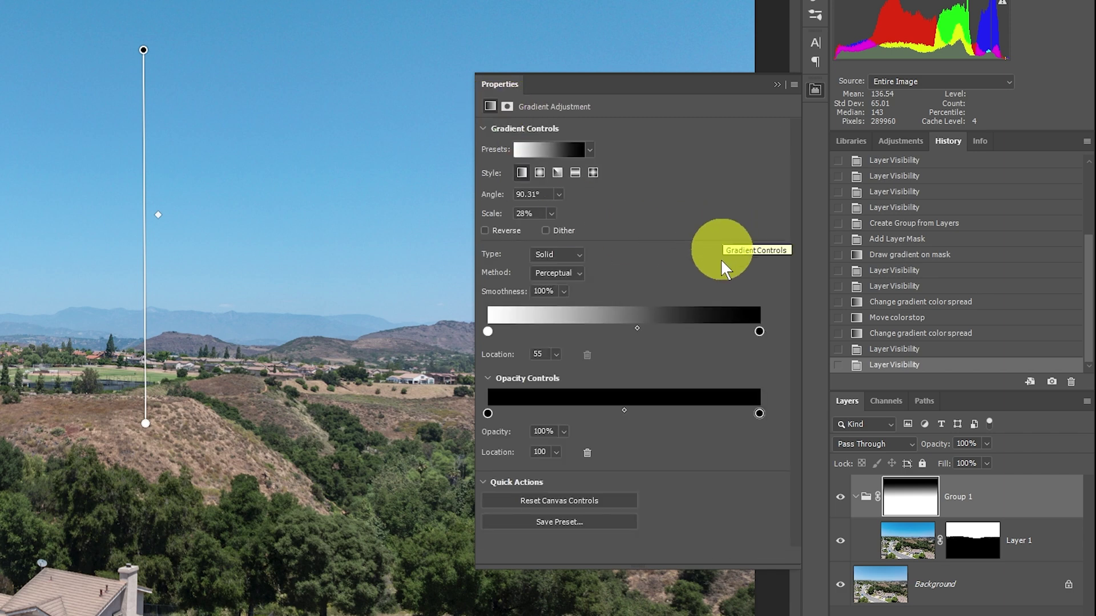
{"action": "left_click", "coordinate": [597, 523]}
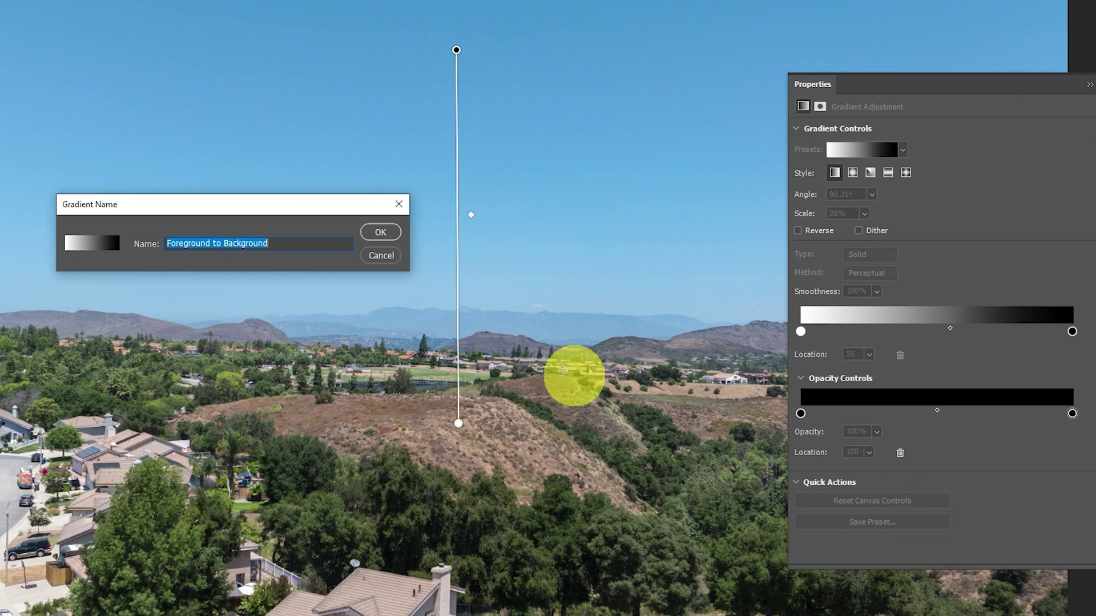
{"action": "left_click", "coordinate": [381, 255]}
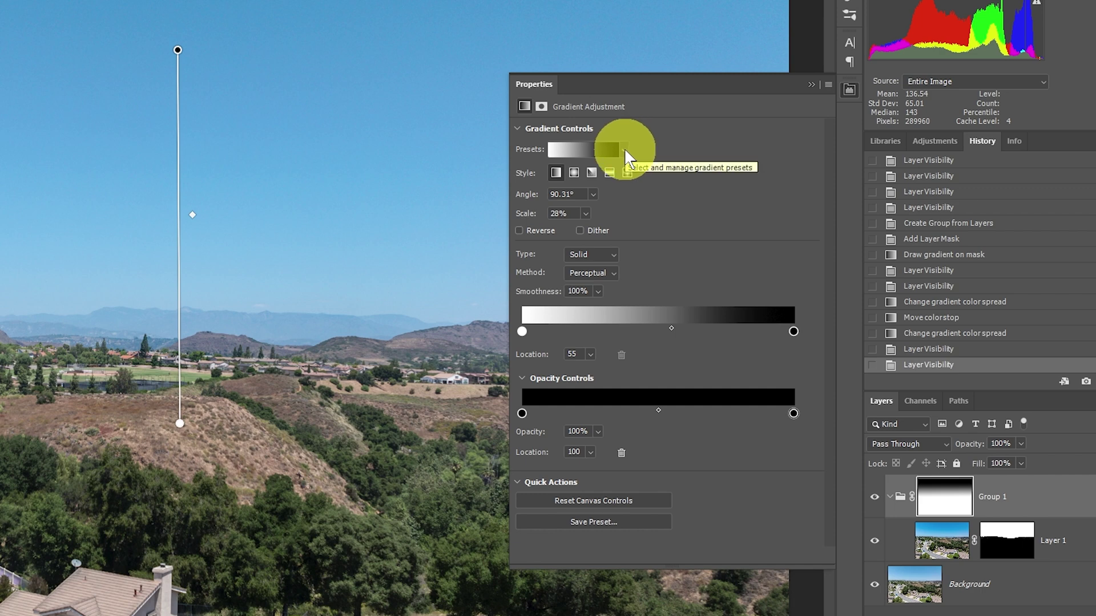
{"action": "left_click", "coordinate": [625, 151]}
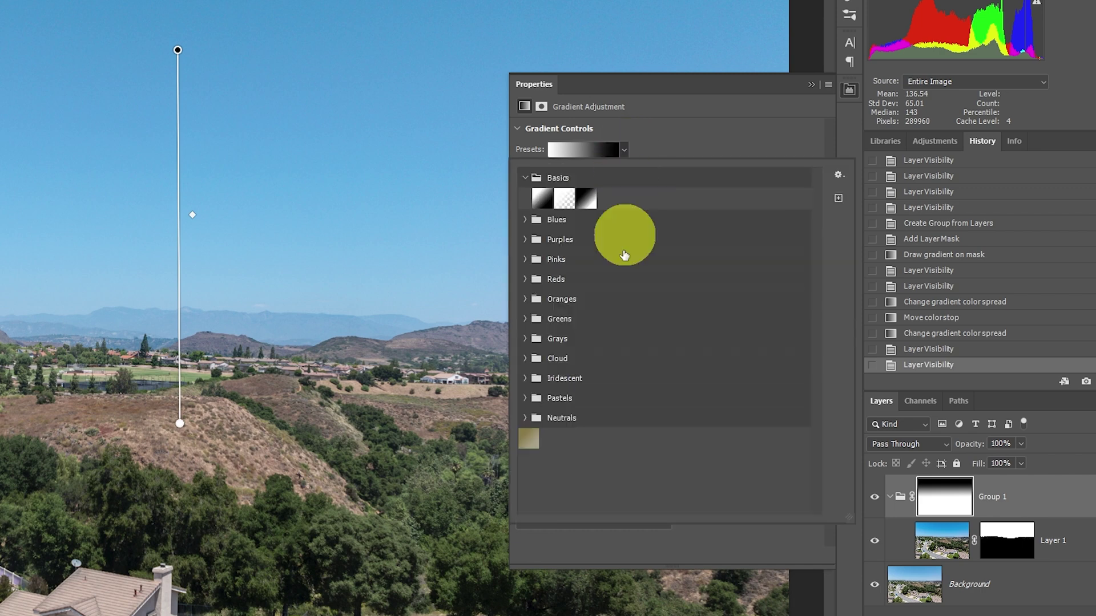
{"action": "left_click", "coordinate": [811, 84]}
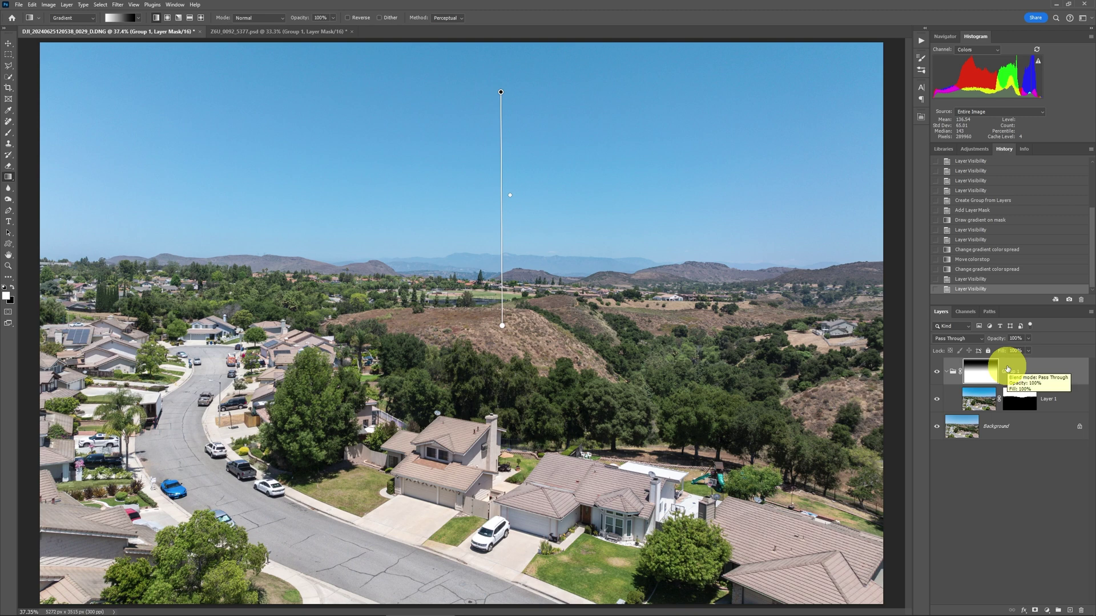
- Inspect the distant mountains at 100% and compare the dehazed result with the Background layer alone
{"action": "key", "text": "z"}
{"action": "left_click_drag", "start_coordinate": [558, 264], "coordinate": [557, 269]}
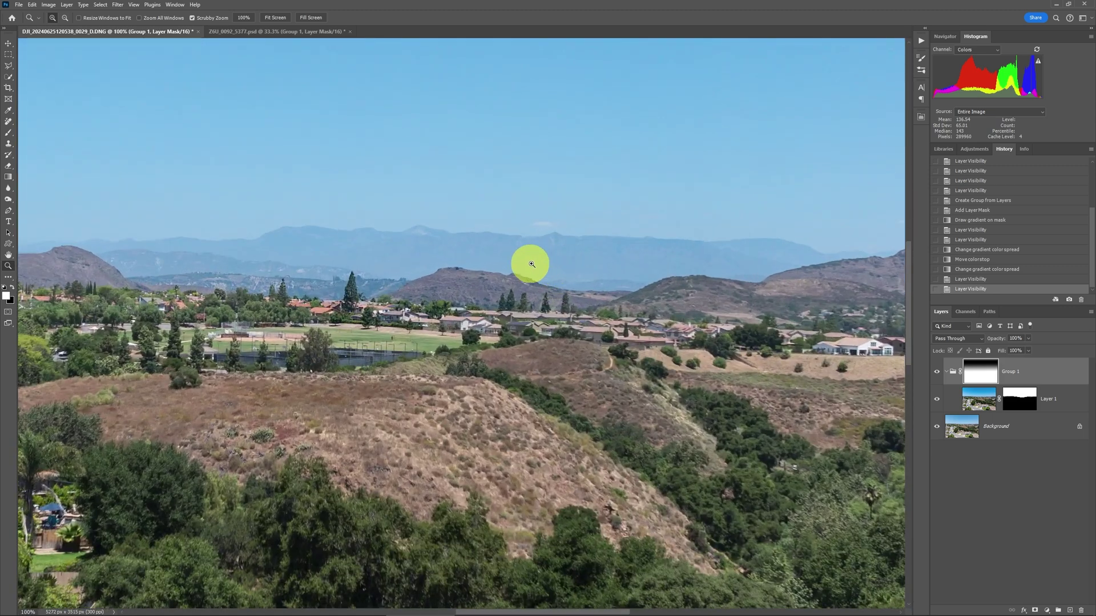
{"action": "left_click", "coordinate": [936, 429], "text": "alt"}
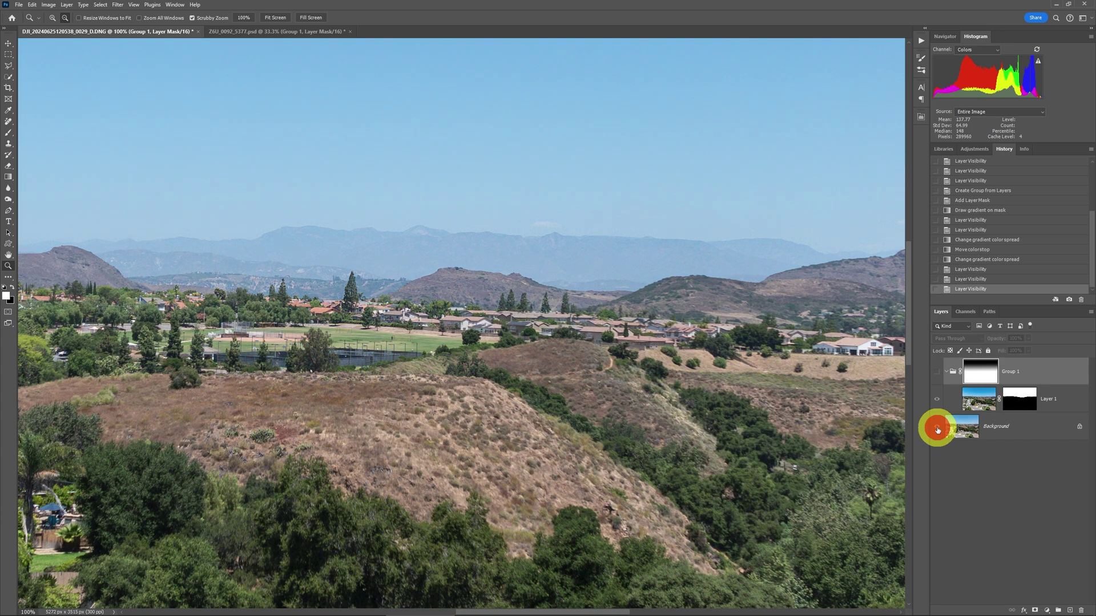
{"action": "left_click", "coordinate": [936, 428], "text": "alt"}
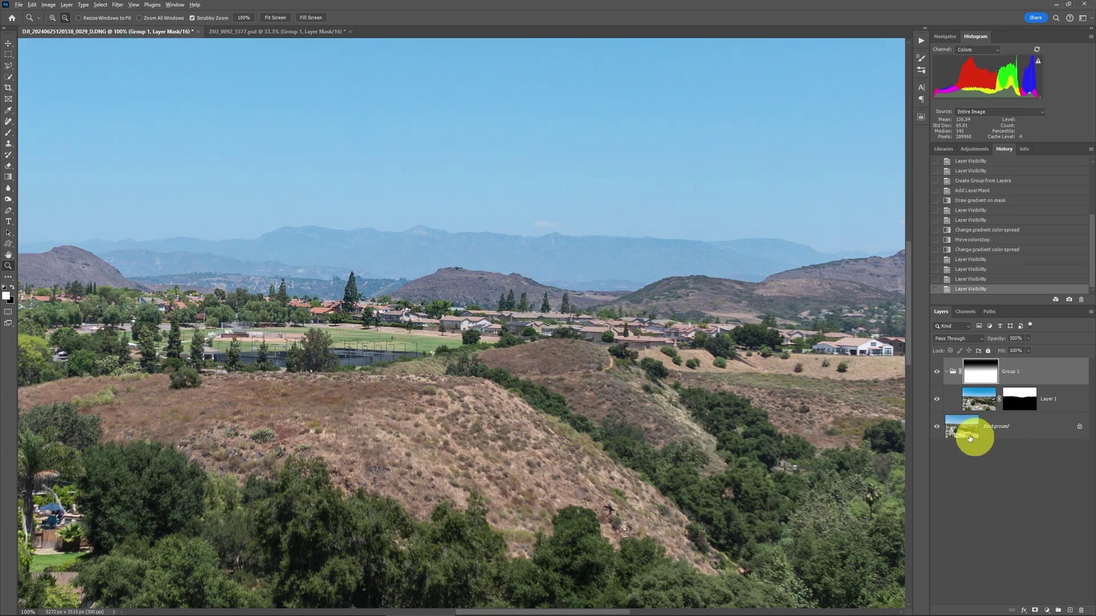
{"action": "left_click", "coordinate": [937, 429], "text": "alt"}
{"action": "left_click", "coordinate": [936, 428], "text": "alt"}
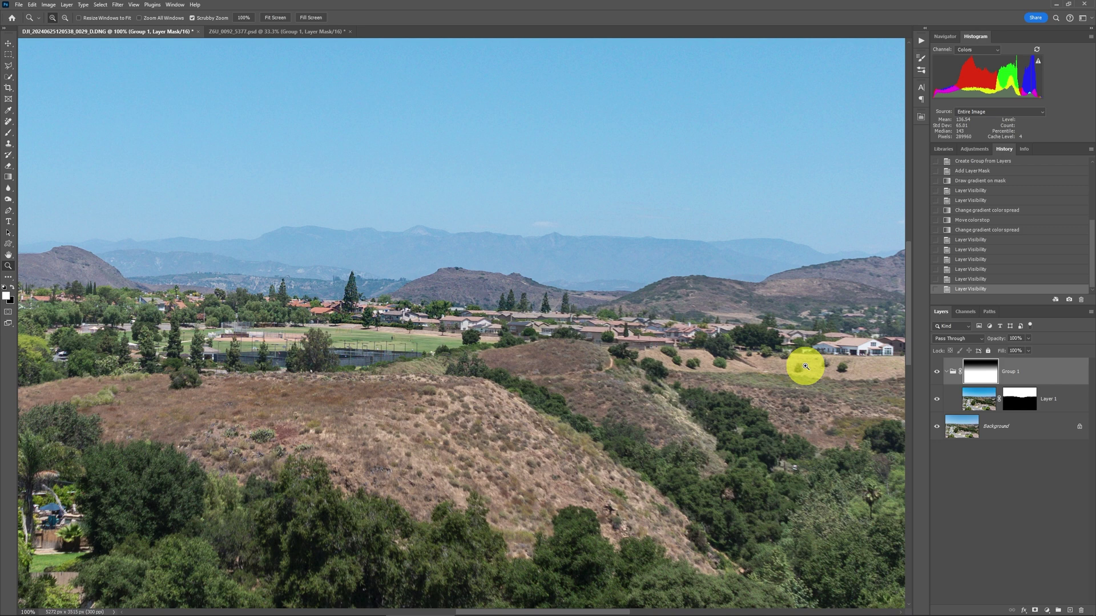
{"action": "key", "text": "ctrl+0"}
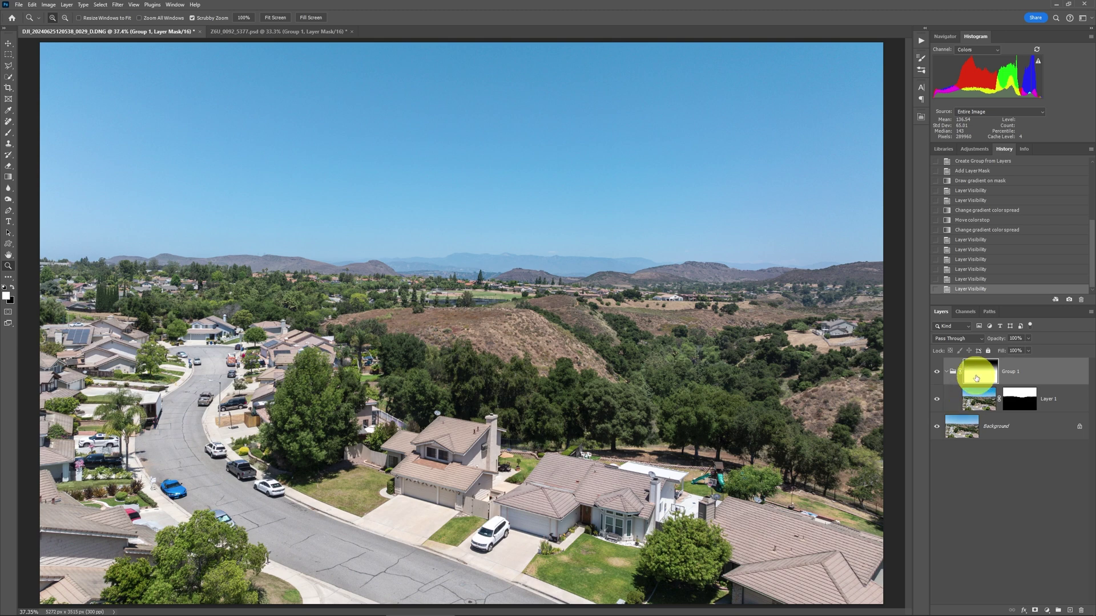
- Add a Color Balance adjustment layer above Layer 1 inside Group 1 and clip it to Layer 1
{"action": "left_click", "coordinate": [981, 404]}
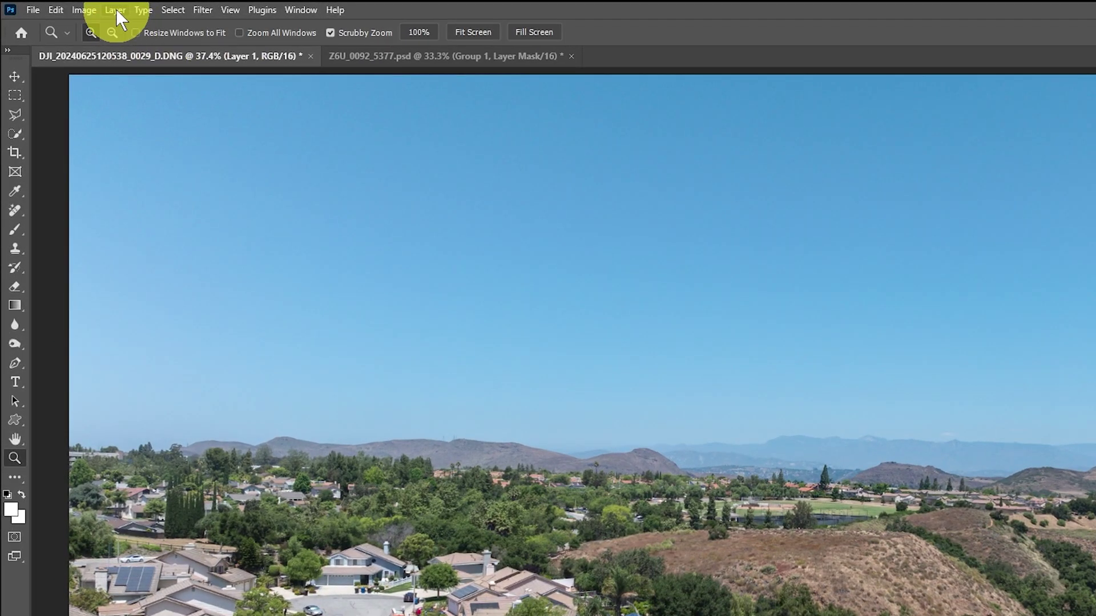
{"action": "left_click", "coordinate": [67, 5]}
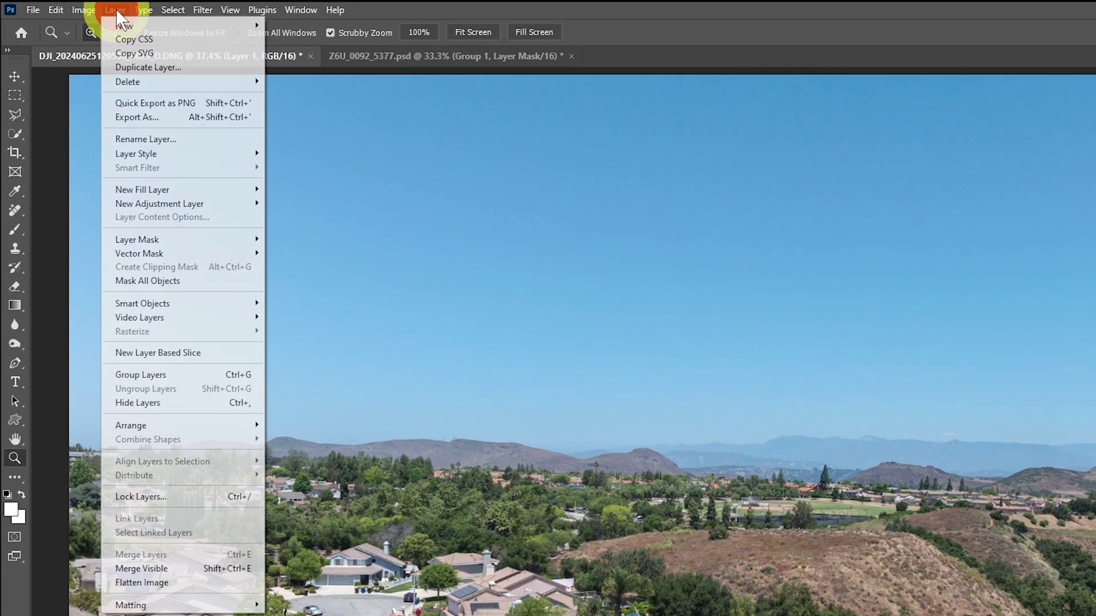
{"action": "left_click", "coordinate": [166, 209]}
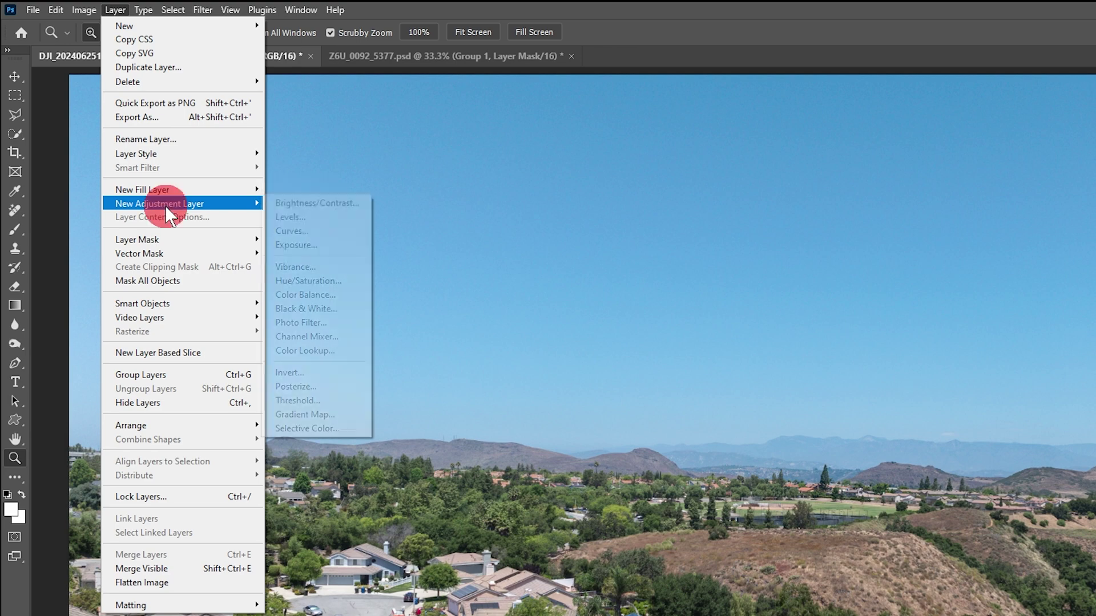
{"action": "left_click", "coordinate": [292, 295]}
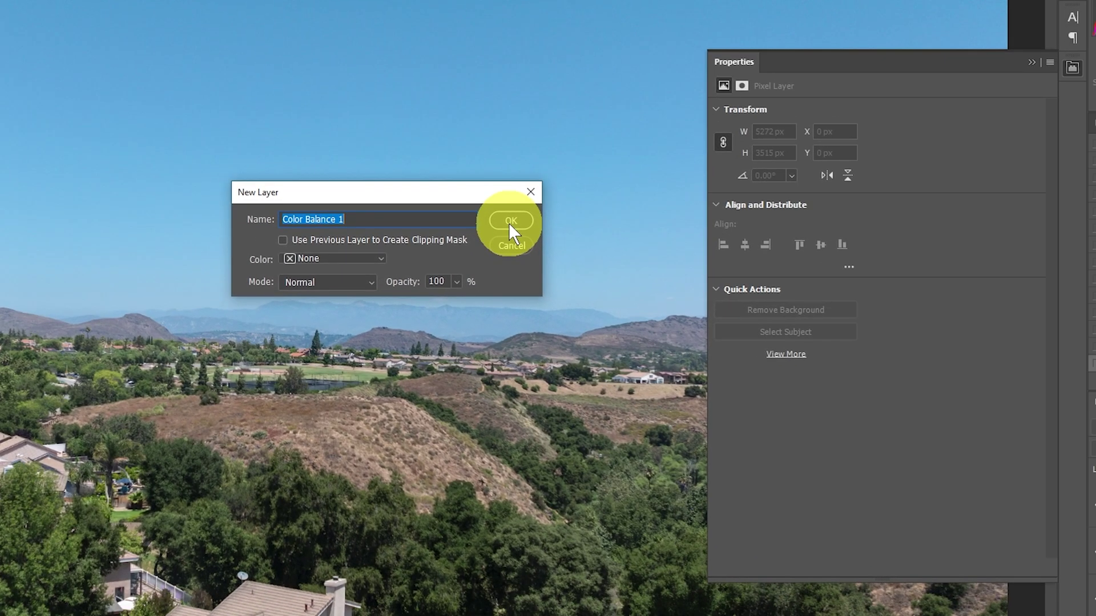
{"action": "left_click", "coordinate": [509, 223]}
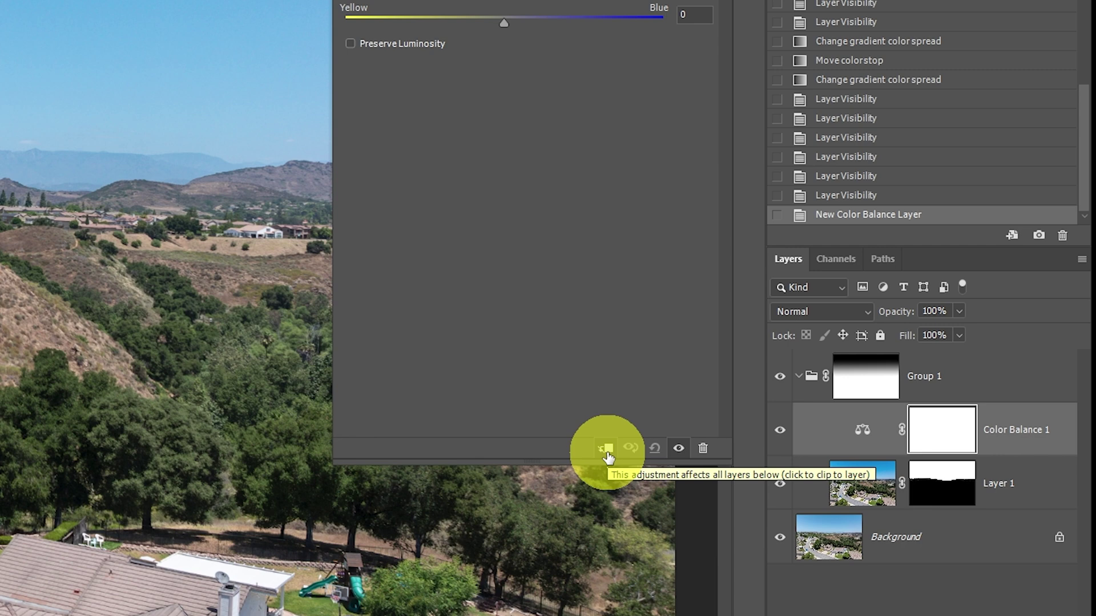
{"action": "left_click", "coordinate": [606, 452]}
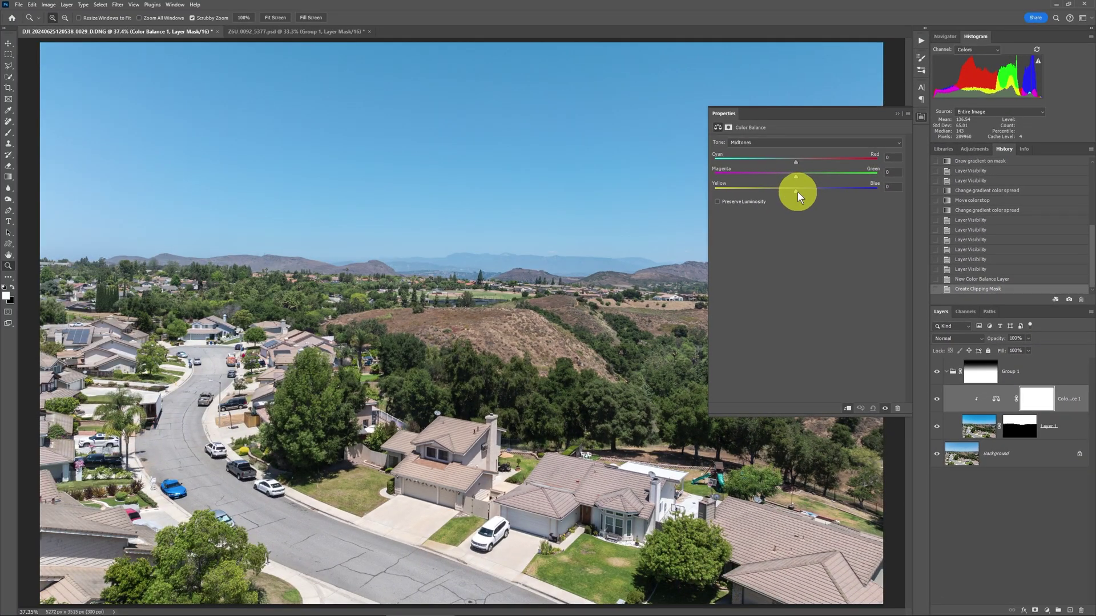
- Set the Color Balance midtones to Cyan-Red +17 and Yellow-Blue -26, comparing the image with the adjustment hidden and shown
{"action": "left_click_drag", "start_coordinate": [726, 150], "coordinate": [714, 152]}
{"action": "left_click_drag", "start_coordinate": [778, 190], "coordinate": [809, 163]}
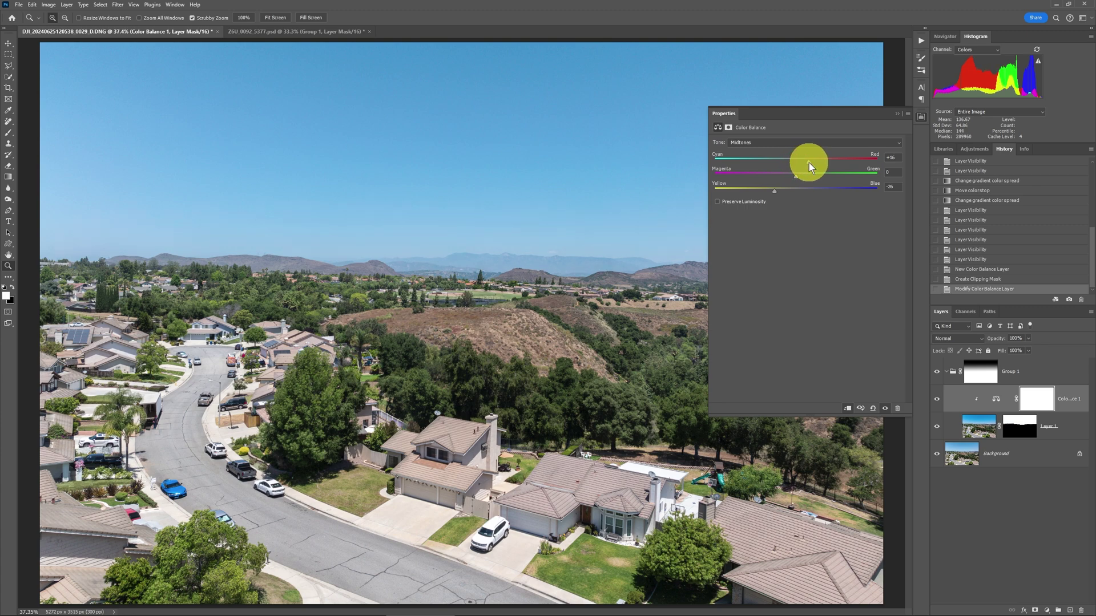
{"action": "left_click", "coordinate": [936, 401]}
{"action": "left_click", "coordinate": [936, 402]}
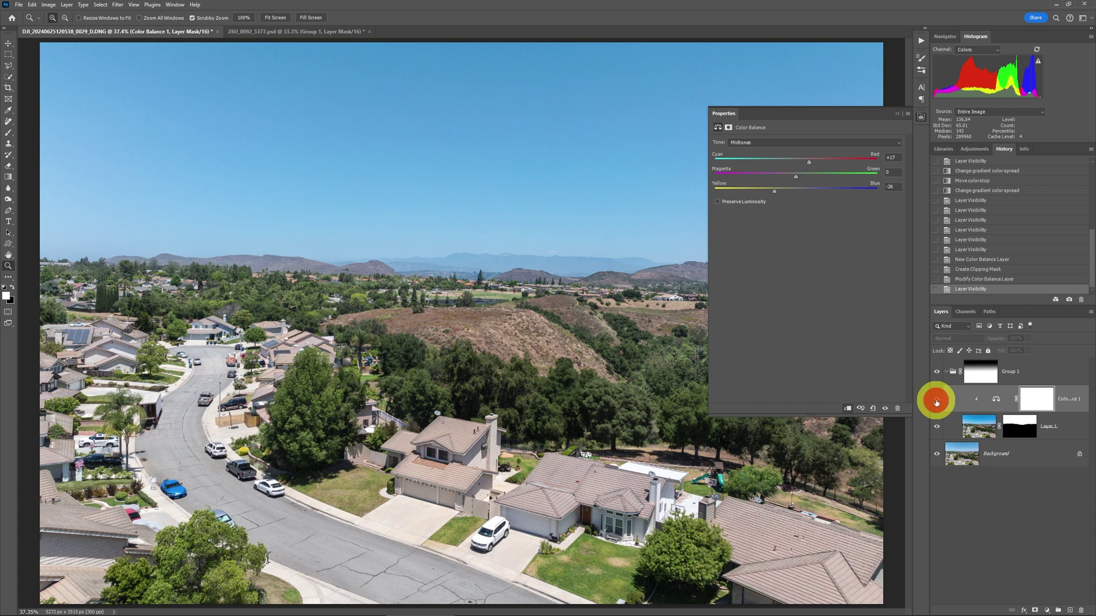
{"action": "left_click", "coordinate": [936, 401]}
{"action": "left_click", "coordinate": [936, 402]}
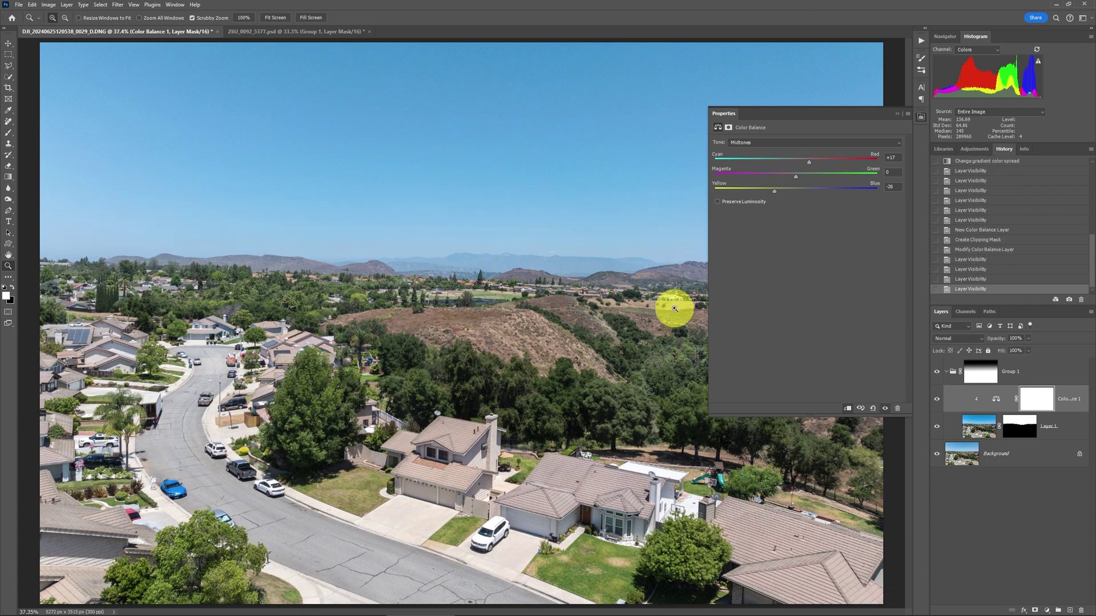
- Inspect the distant mountains at 100% with the Color Balance layer off and on, and compare the whole photo with the Background alone
{"action": "left_click", "coordinate": [538, 269]}
{"action": "left_click", "coordinate": [538, 271]}
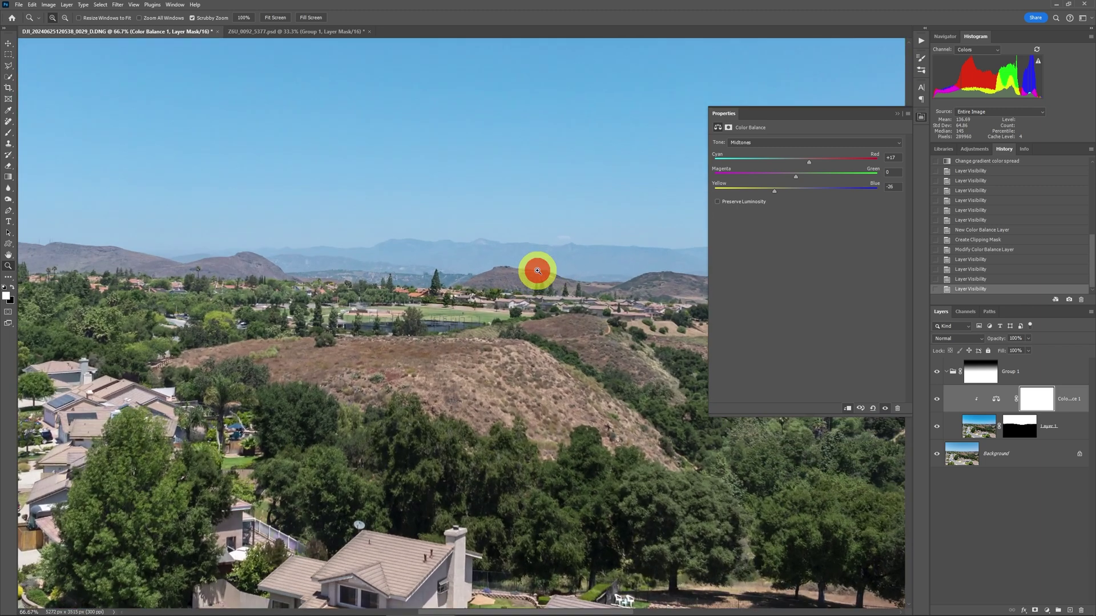
{"action": "left_click", "coordinate": [538, 271]}
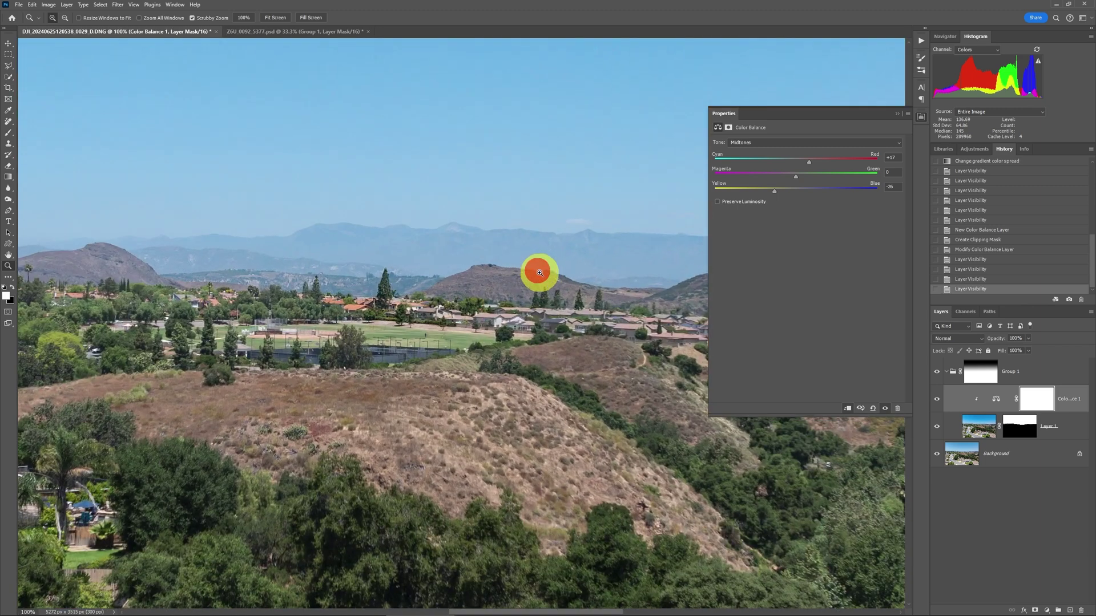
{"action": "left_click", "coordinate": [899, 114]}
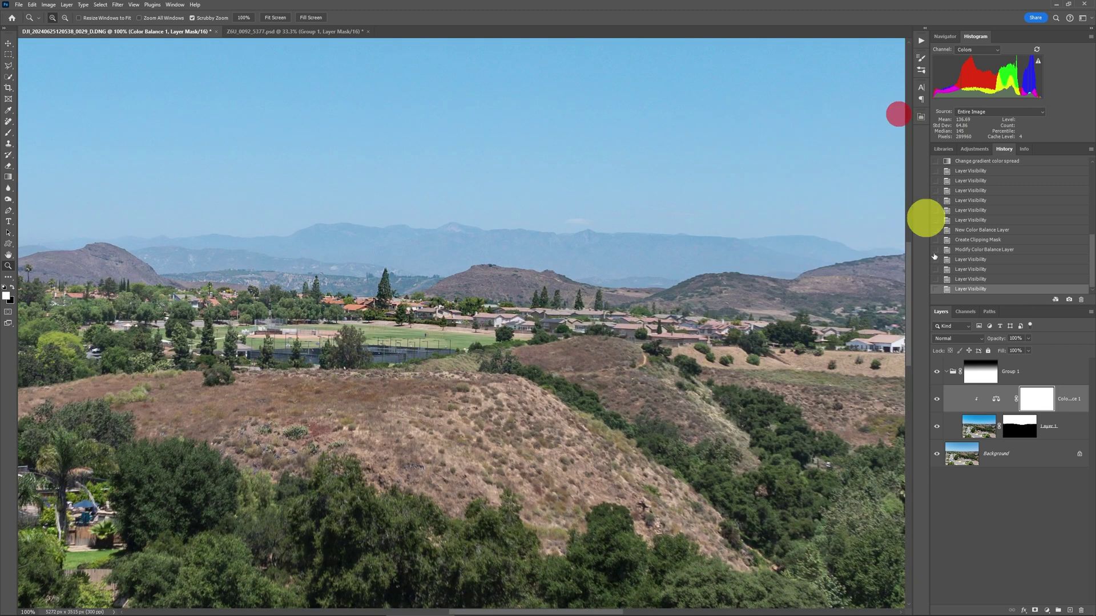
{"action": "left_click", "coordinate": [937, 403]}
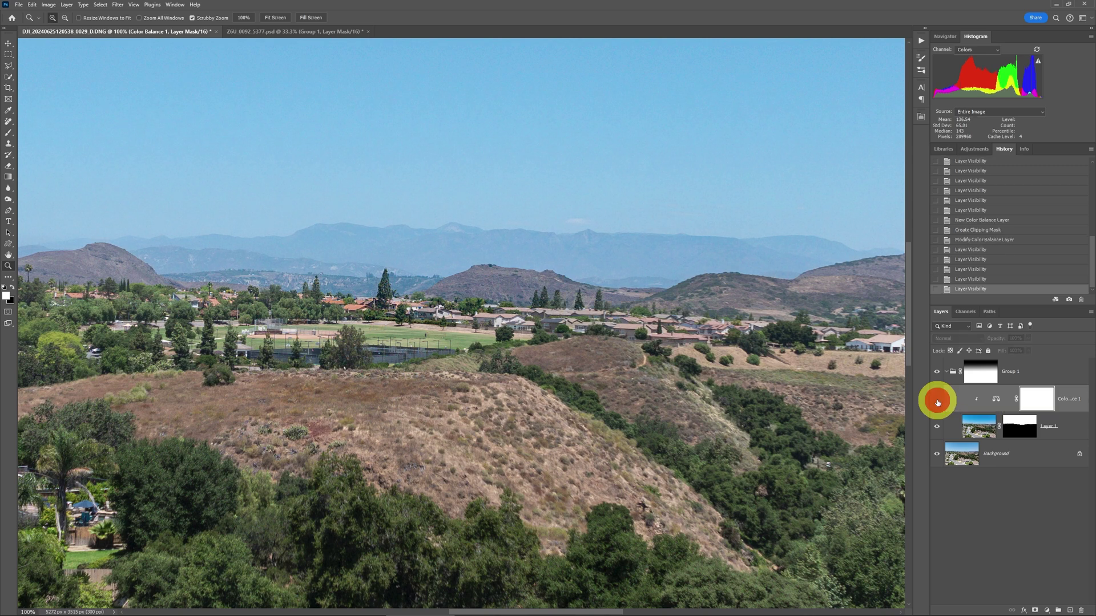
{"action": "left_click", "coordinate": [937, 402]}
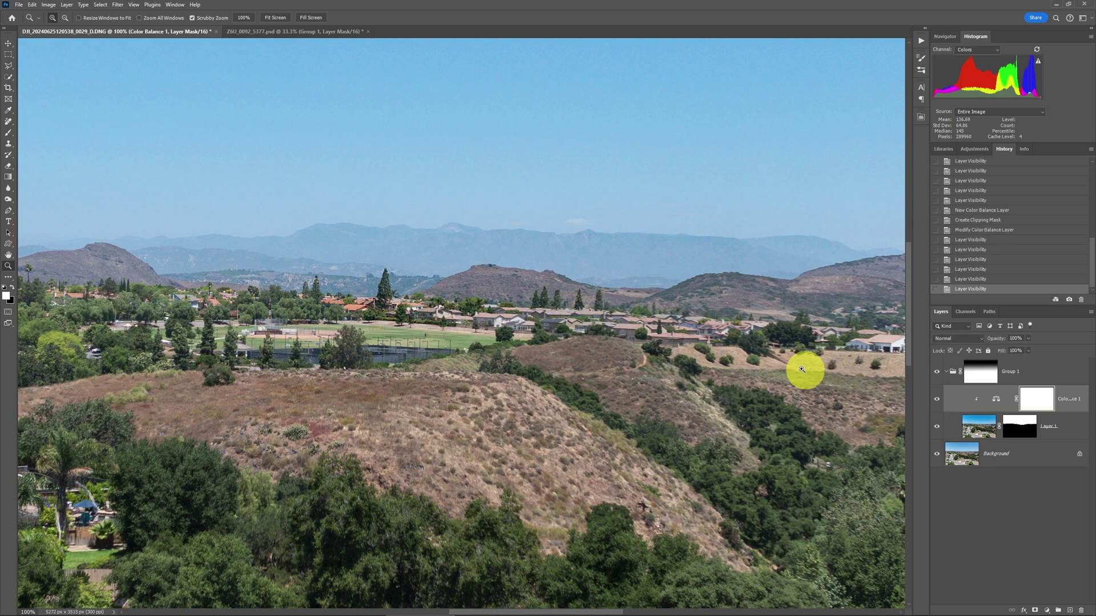
{"action": "key", "text": "ctrl+0"}
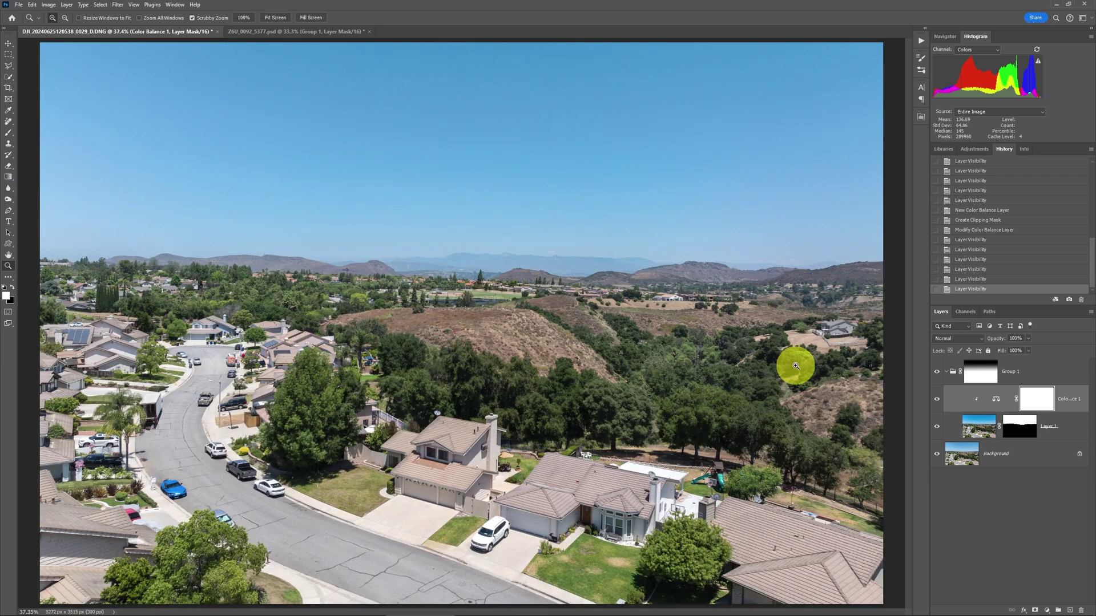
{"action": "left_click", "coordinate": [937, 457], "text": "alt"}
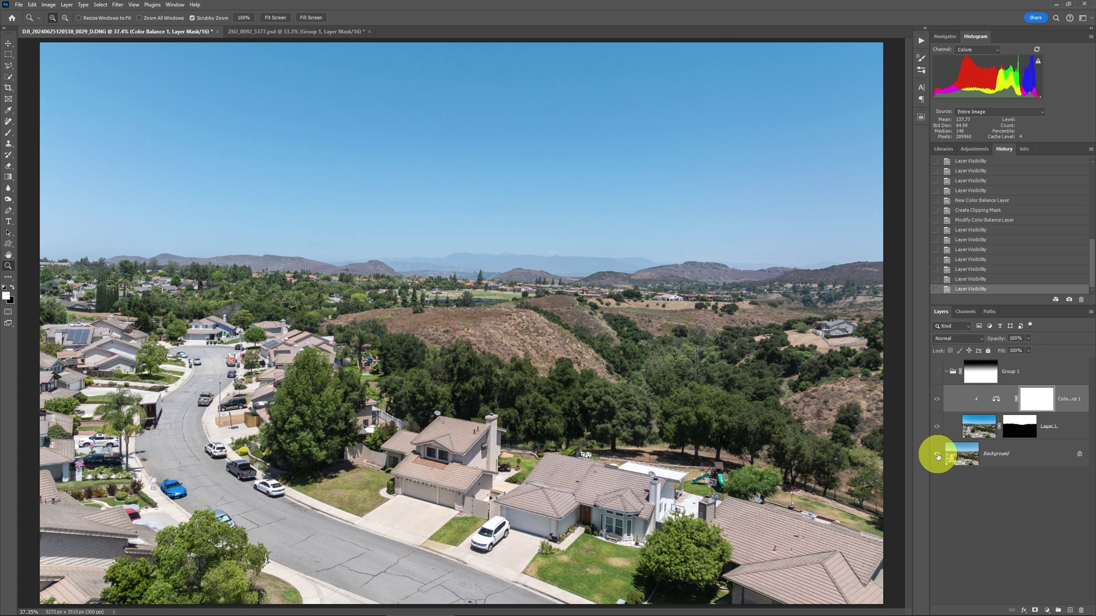
{"action": "left_click", "coordinate": [937, 456], "text": "alt"}
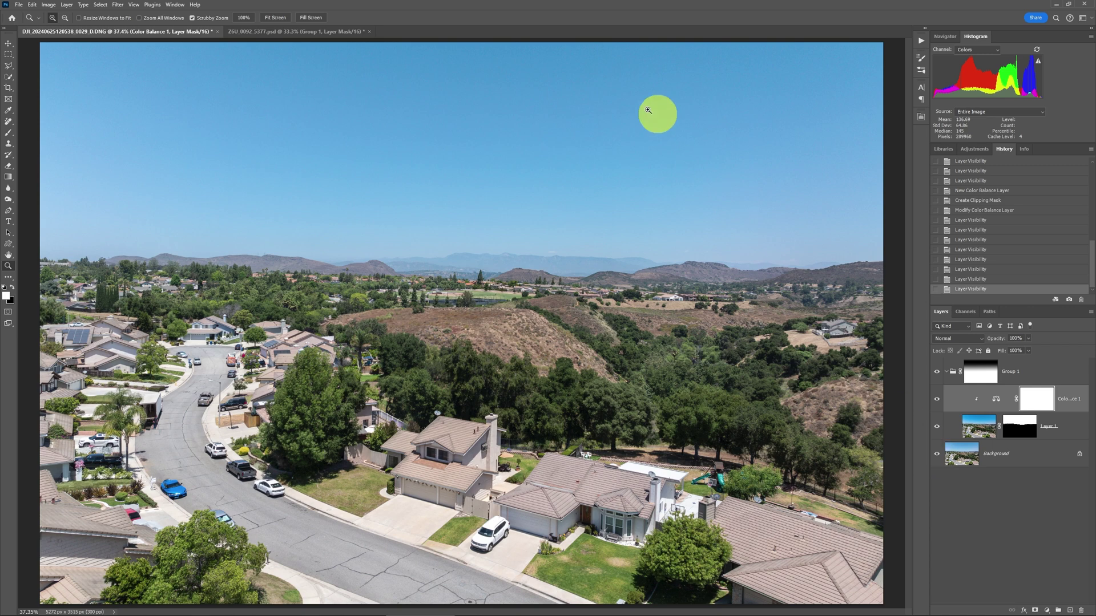
- Switch to the portrait Z6U_0092_5377.psd, view Layer 0 alone, and turn Layer 0 copy and Brightness/Contrast 1 back on in turn
{"action": "left_click", "coordinate": [285, 33]}
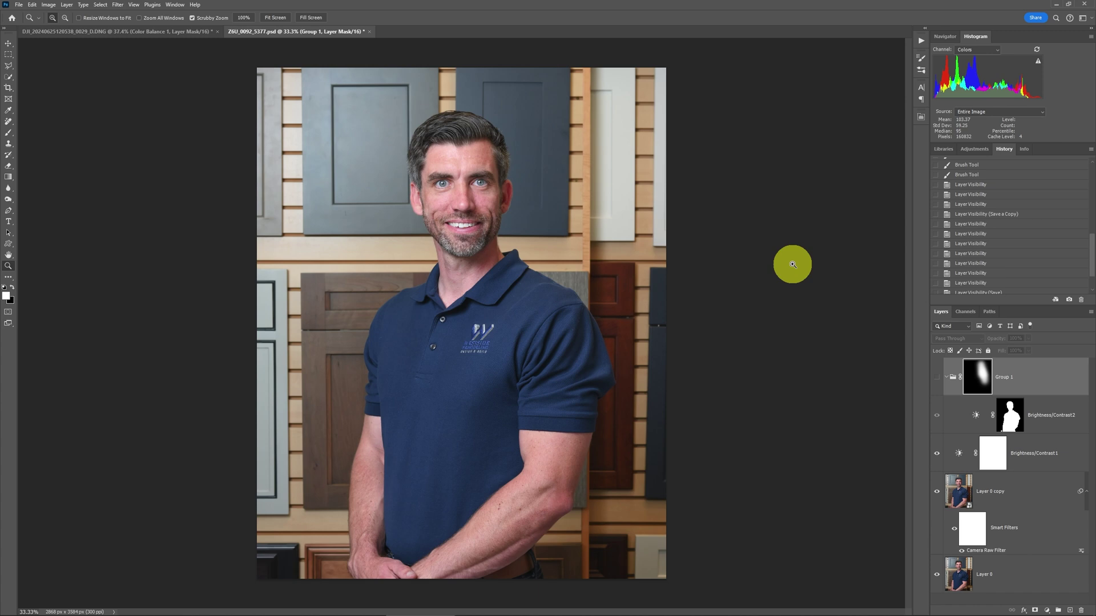
{"action": "left_click", "coordinate": [937, 574], "text": "alt"}
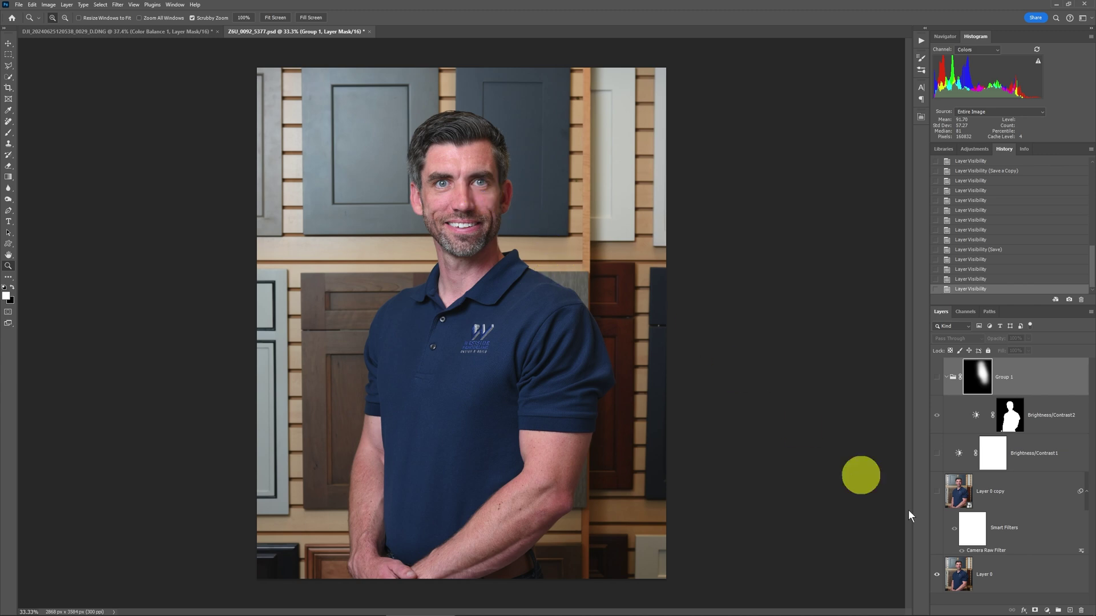
{"action": "left_click", "coordinate": [941, 494]}
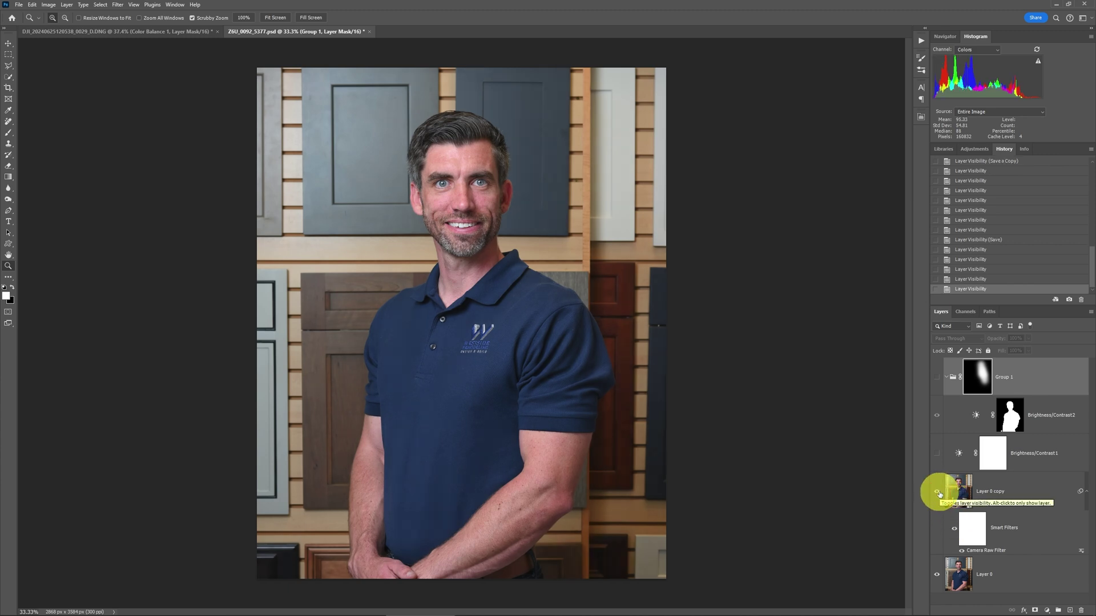
{"action": "left_click", "coordinate": [938, 455]}
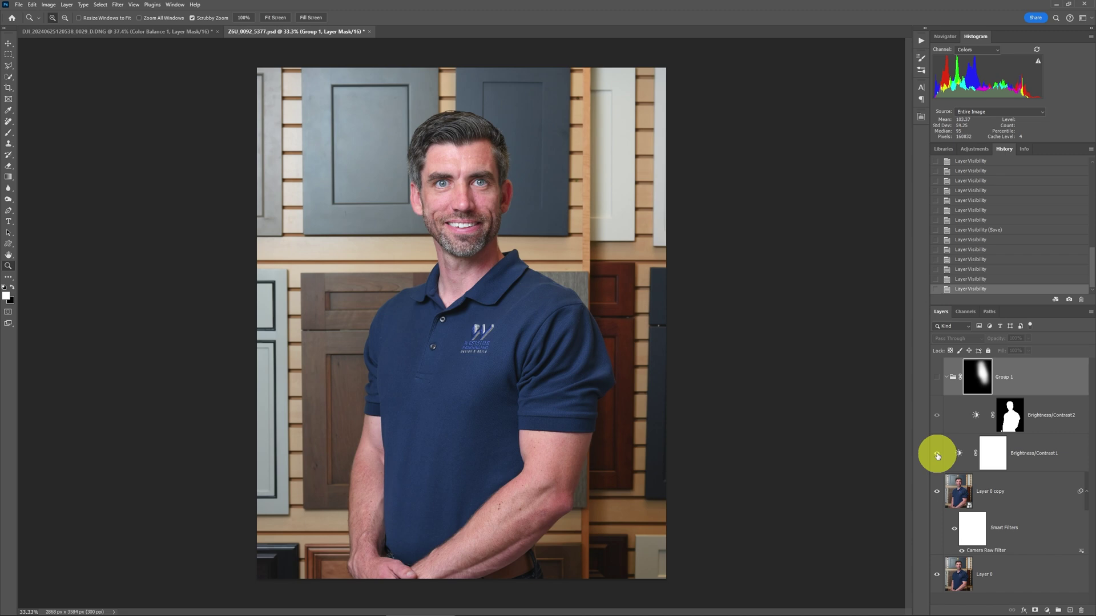
- Compare the portrait with Group 1 shown and hidden, leaving the group hidden
{"action": "left_click", "coordinate": [938, 378]}
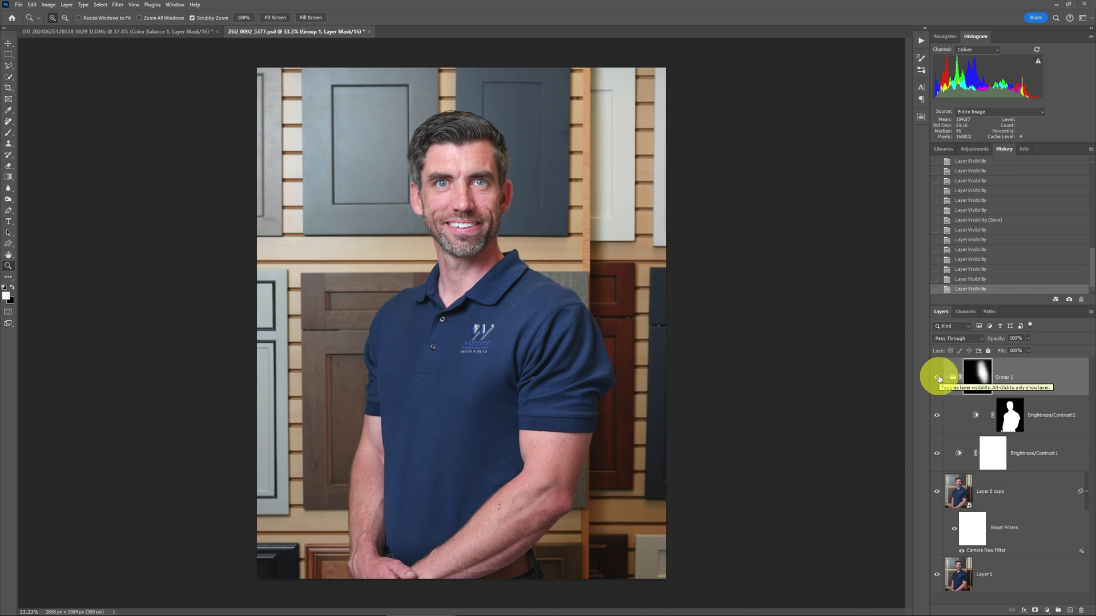
{"action": "left_click", "coordinate": [938, 378]}
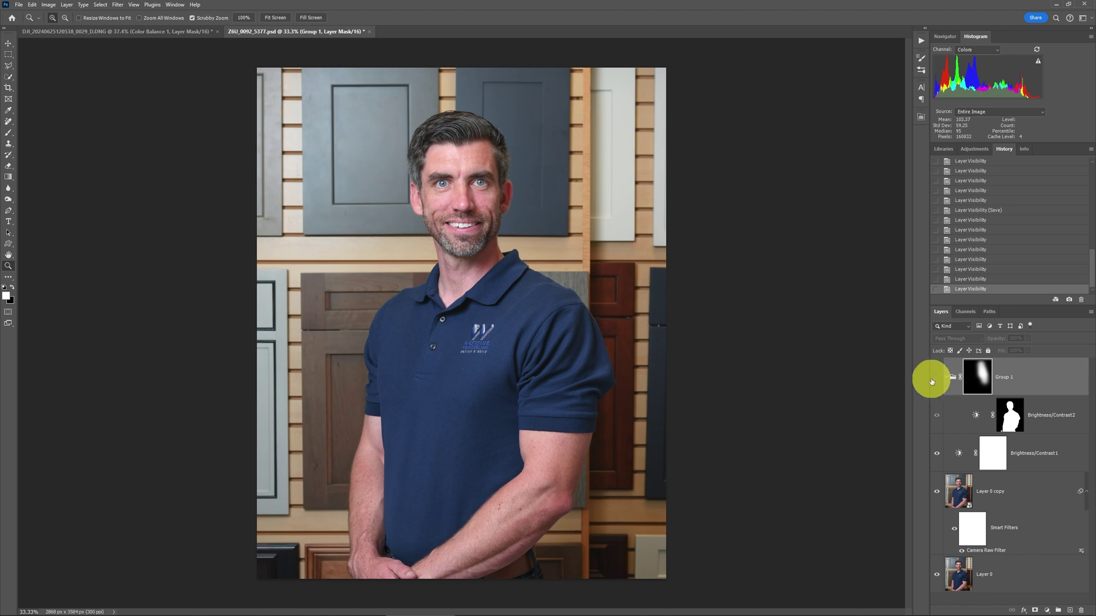
{"action": "left_click", "coordinate": [936, 380]}
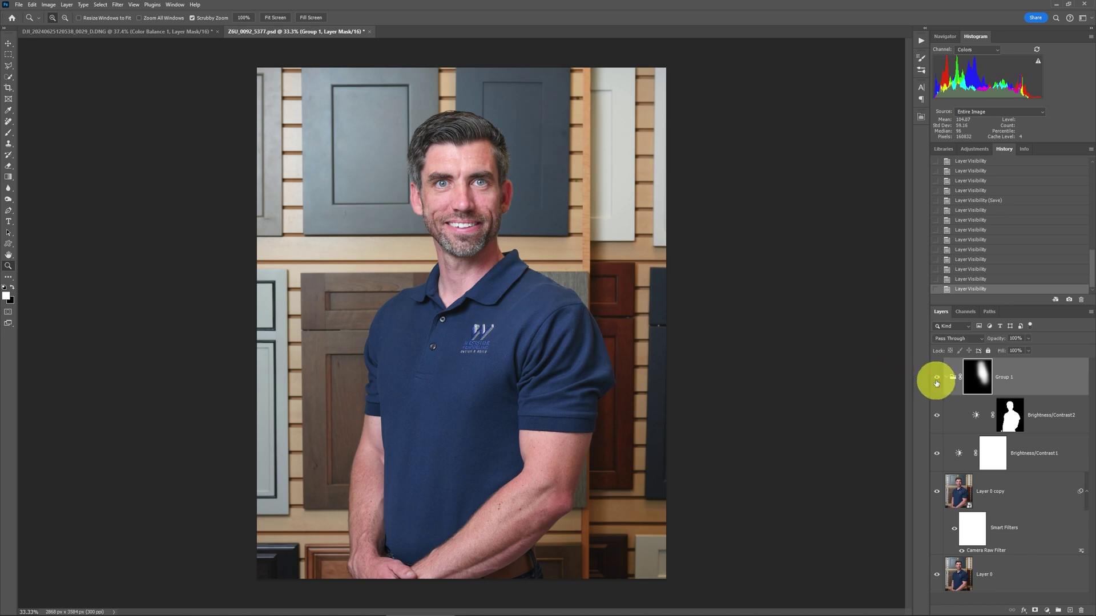
{"action": "left_click", "coordinate": [936, 381]}
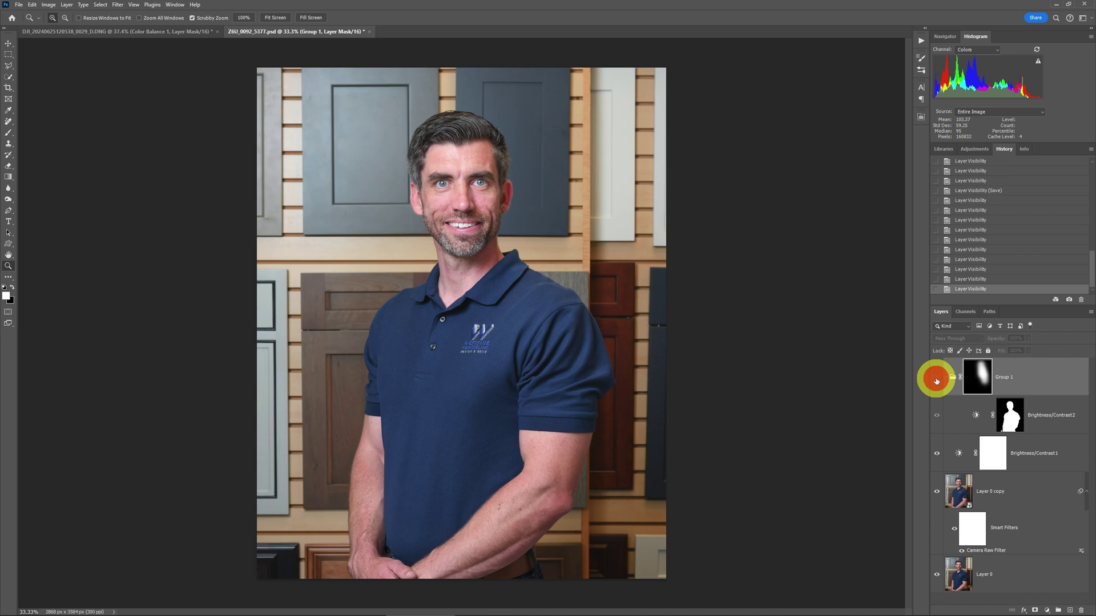
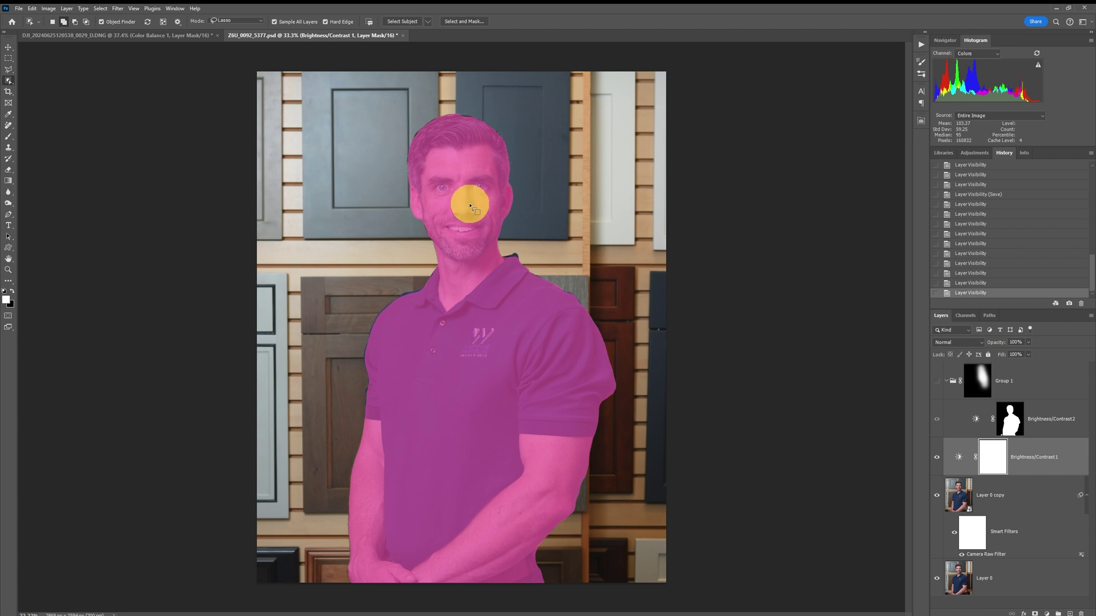
- Select the man with the Object Selection tool and add a Brightness/Contrast layer masked to him above Brightness/Contrast 1, with brightness 24
{"action": "left_click", "coordinate": [469, 206]}
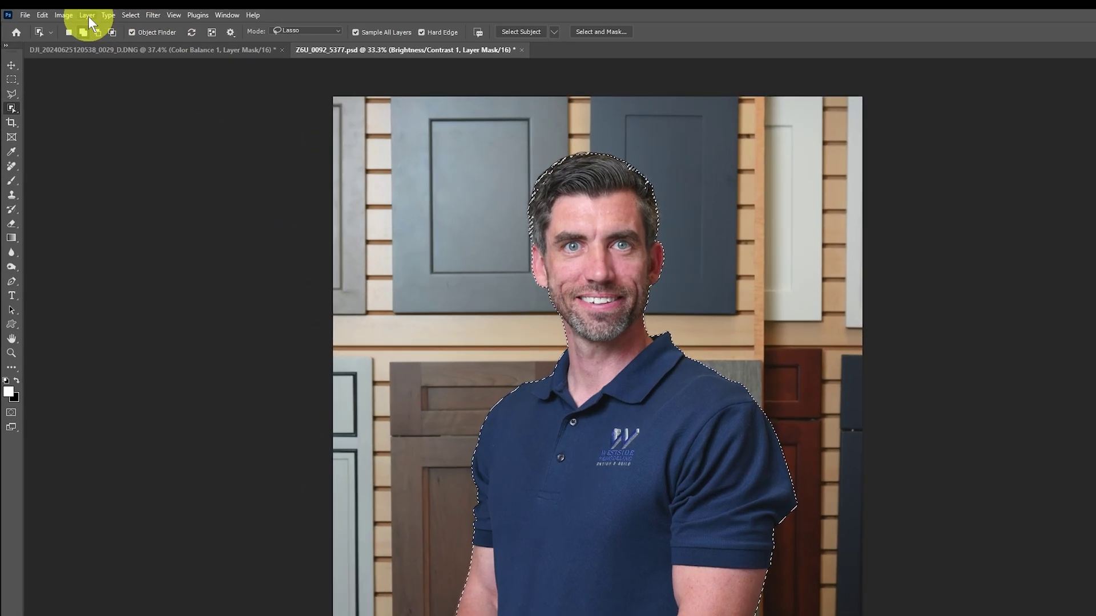
{"action": "left_click", "coordinate": [67, 8]}
{"action": "mouse_move", "coordinate": [163, 204]}
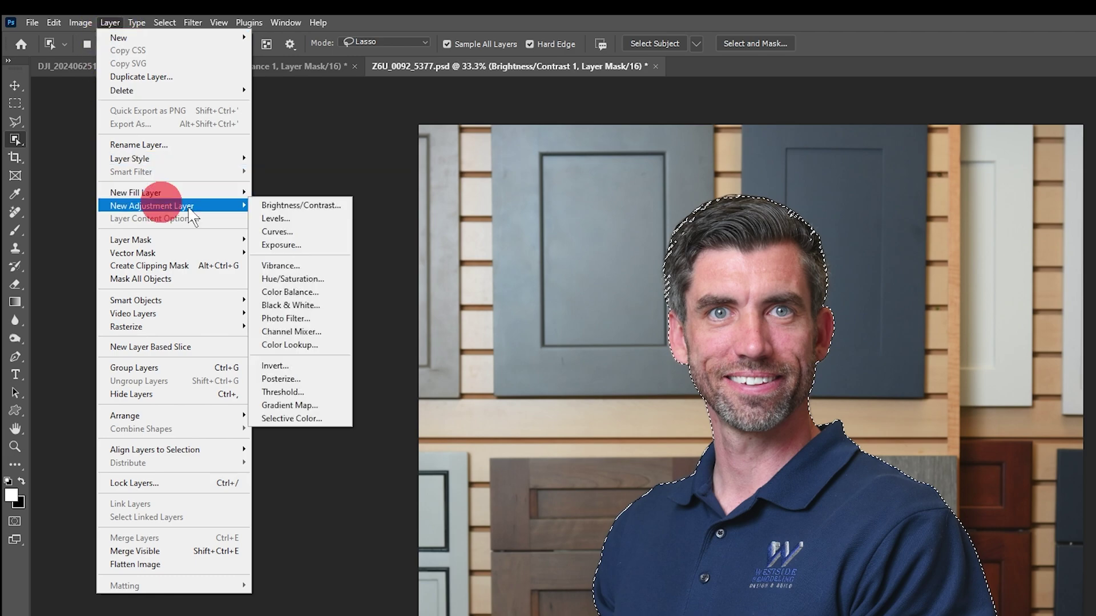
{"action": "left_click", "coordinate": [303, 206]}
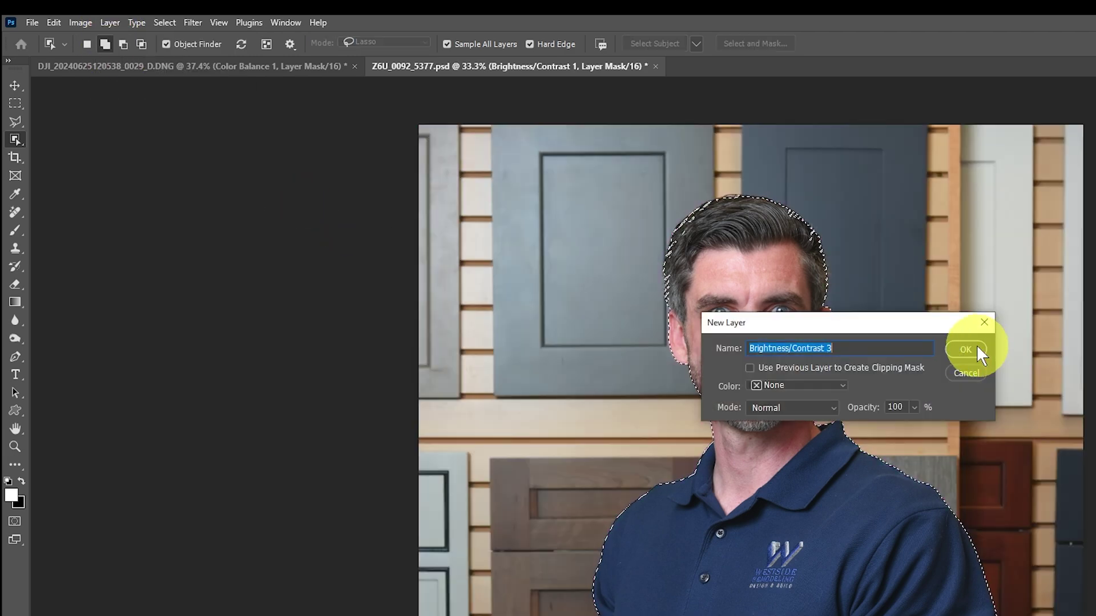
{"action": "left_click", "coordinate": [977, 345]}
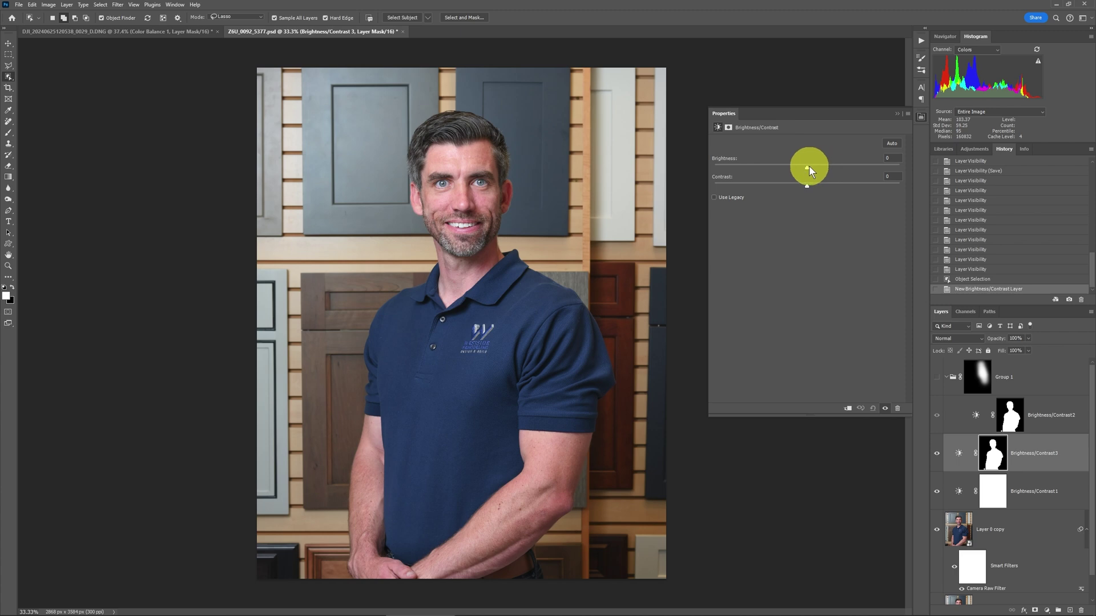
{"action": "left_click_drag", "start_coordinate": [807, 166], "coordinate": [821, 167]}
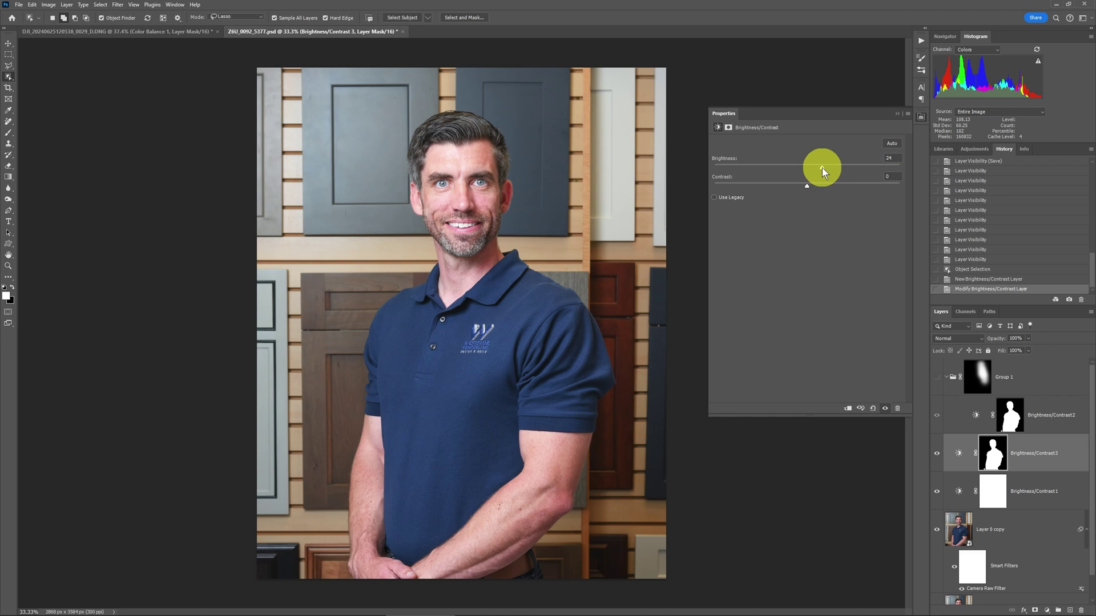
{"action": "left_click", "coordinate": [897, 113]}
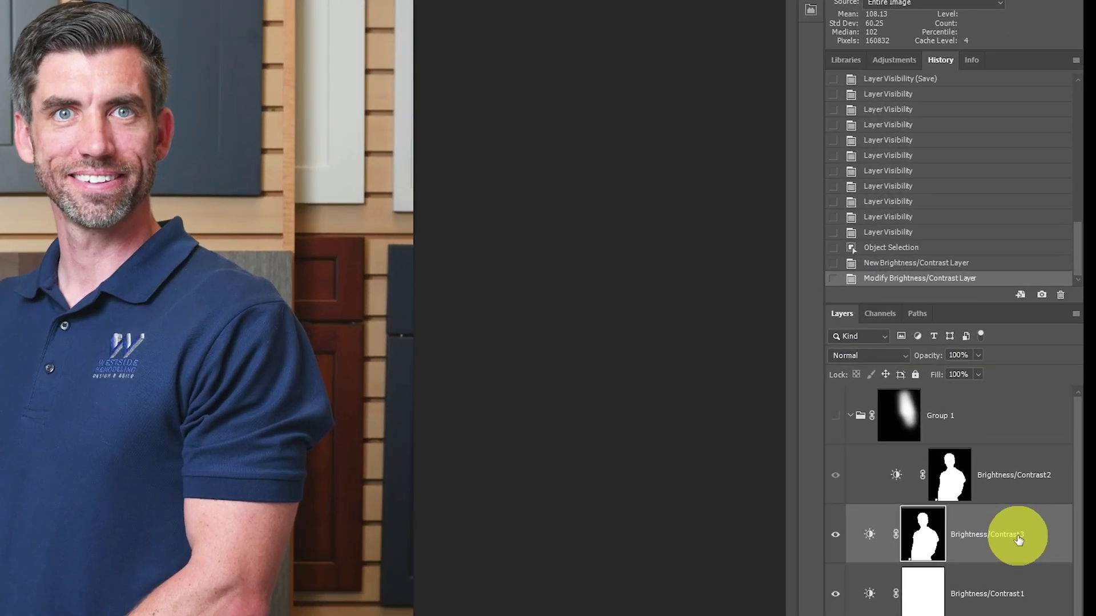
- Place the Brightness/Contrast 3 layer in a new Pass Through group named Group 2
{"action": "right_click", "coordinate": [1048, 464]}
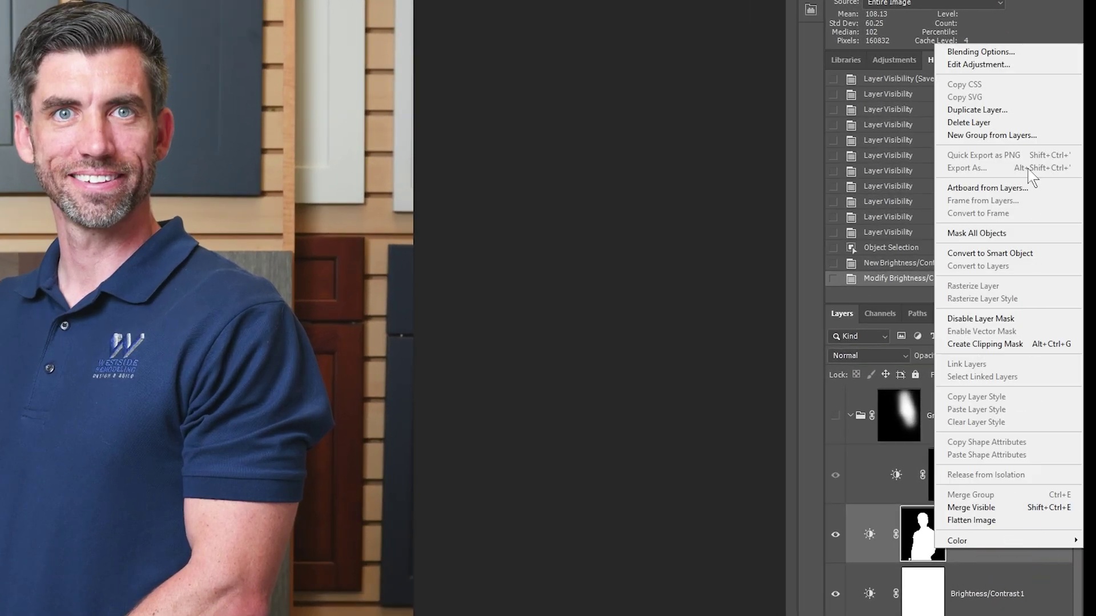
{"action": "left_click", "coordinate": [1005, 135]}
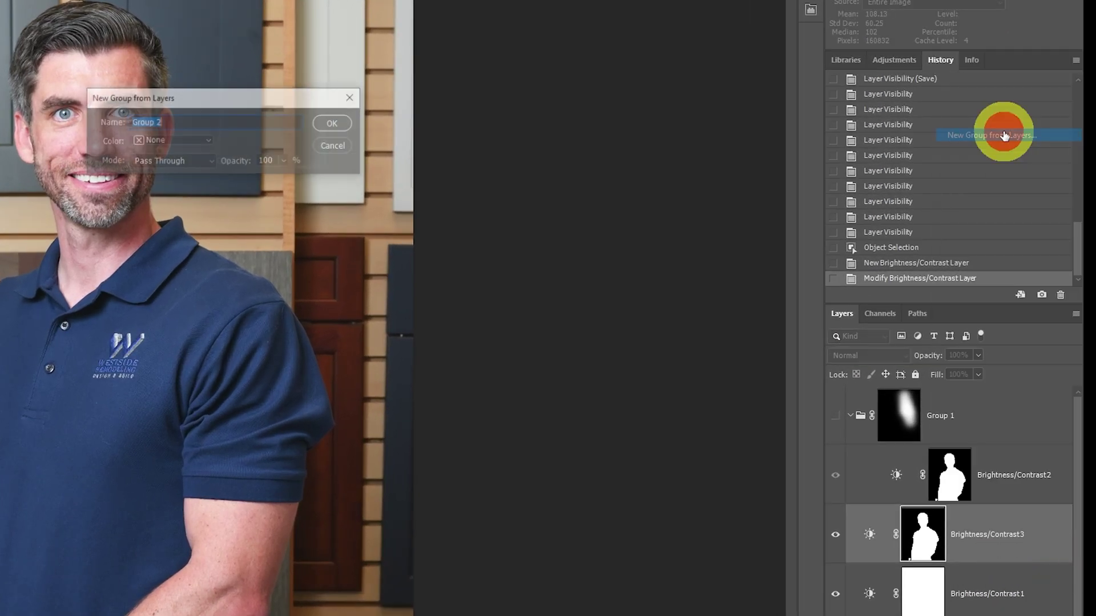
{"action": "left_click", "coordinate": [343, 121]}
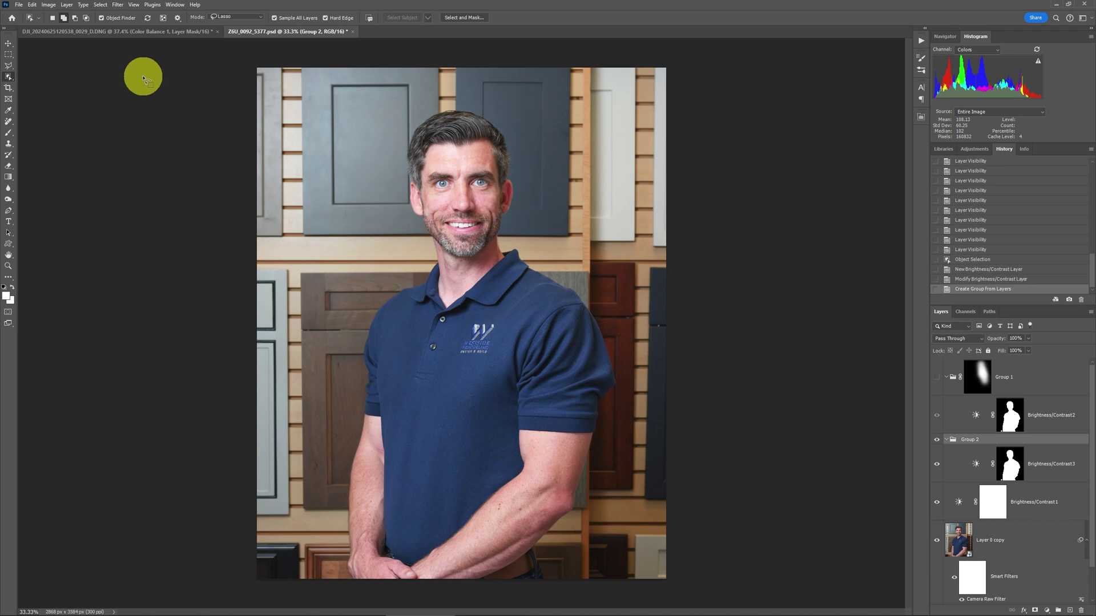
- Add a black Hide All layer mask to Group 2
{"action": "left_click", "coordinate": [66, 5]}
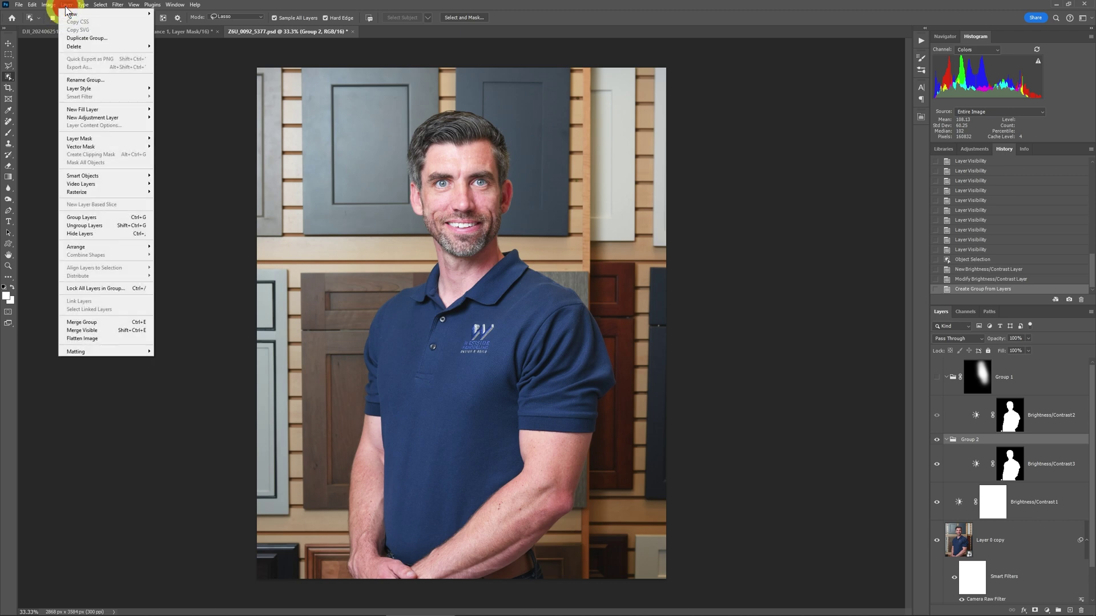
{"action": "left_click", "coordinate": [103, 140]}
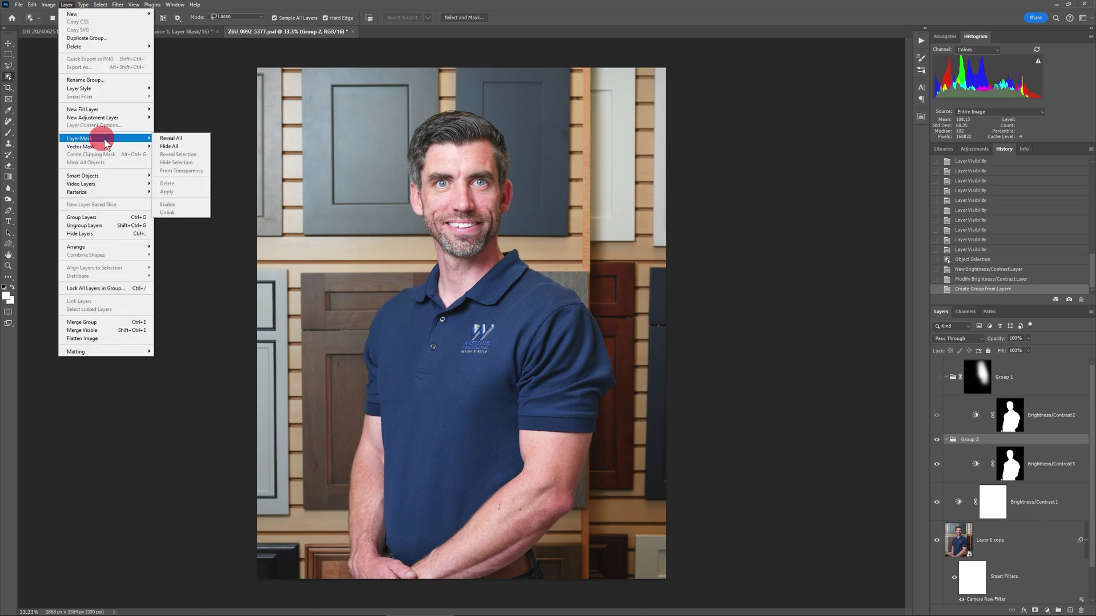
{"action": "left_click", "coordinate": [171, 147]}
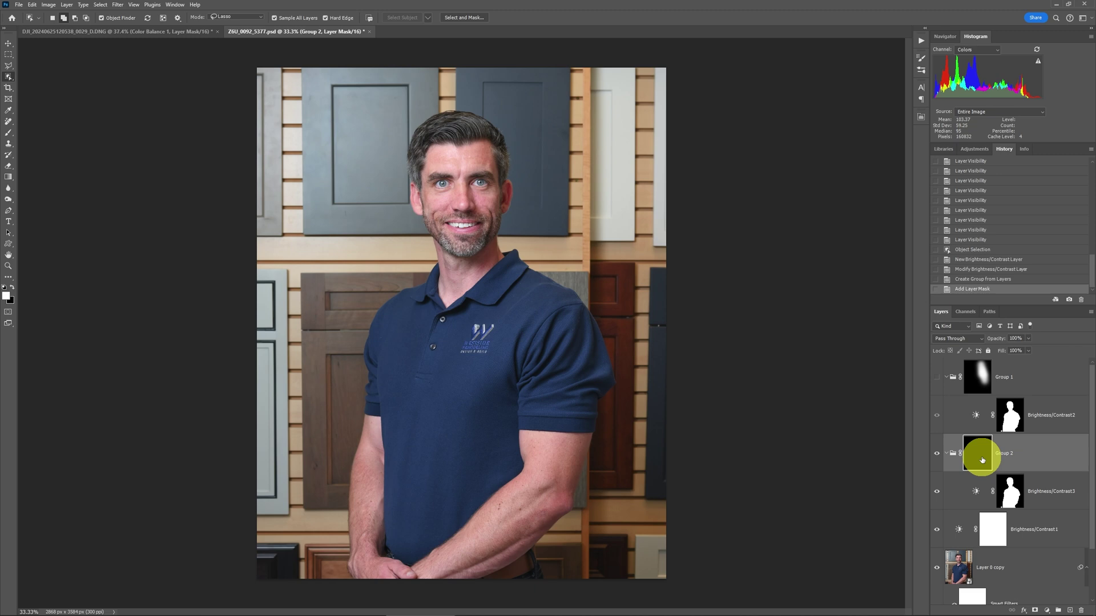
- Disable and re-enable Group 2's layer mask twice to compare the portrait with and without the masked brightening
{"action": "left_click", "coordinate": [982, 460], "text": "shift"}
{"action": "left_click", "coordinate": [982, 460], "text": "shift"}
{"action": "left_click", "coordinate": [982, 460], "text": "shift"}
{"action": "left_click", "coordinate": [982, 460], "text": "shift"}
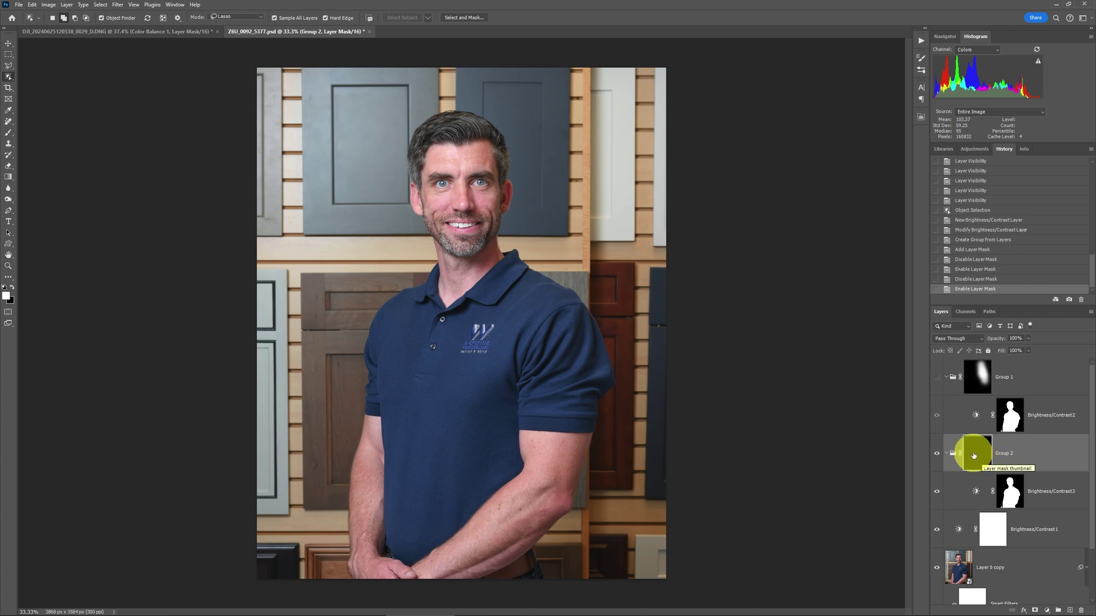
- Paint white on Group 2's mask with a brush of about 500 px over the man's shadowed head side, shoulder and sleeve, and compare the group hidden and shown
{"action": "key", "text": "b"}
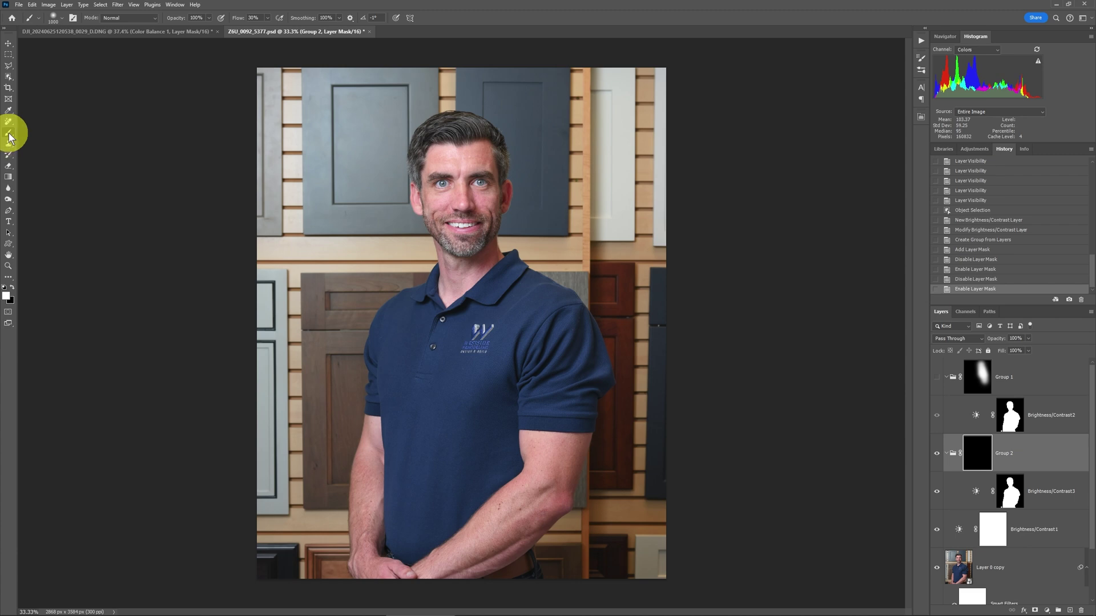
{"action": "key", "text": "bracketleft"}
{"action": "key", "text": "bracketleft"}
{"action": "key", "text": "bracketleft"}
{"action": "key", "text": "bracketleft"}
{"action": "key", "text": "bracketleft"}
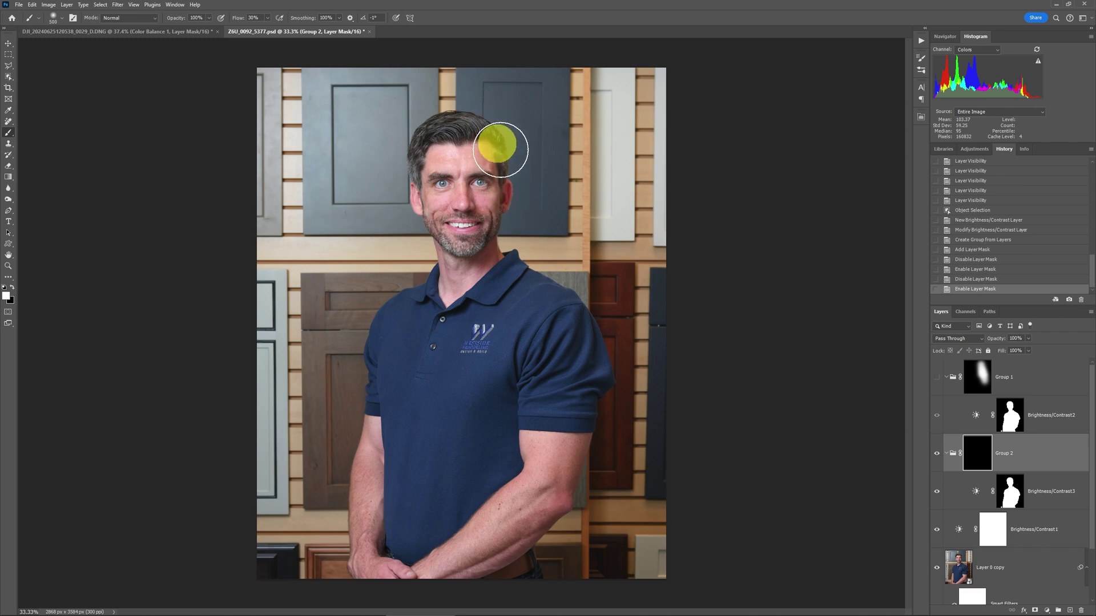
{"action": "mouse_move", "coordinate": [500, 149]}
{"action": "left_mouse_down"}
{"action": "mouse_move", "coordinate": [535, 271]}
{"action": "mouse_move", "coordinate": [563, 299]}
{"action": "mouse_move", "coordinate": [577, 272]}
{"action": "left_mouse_up"}
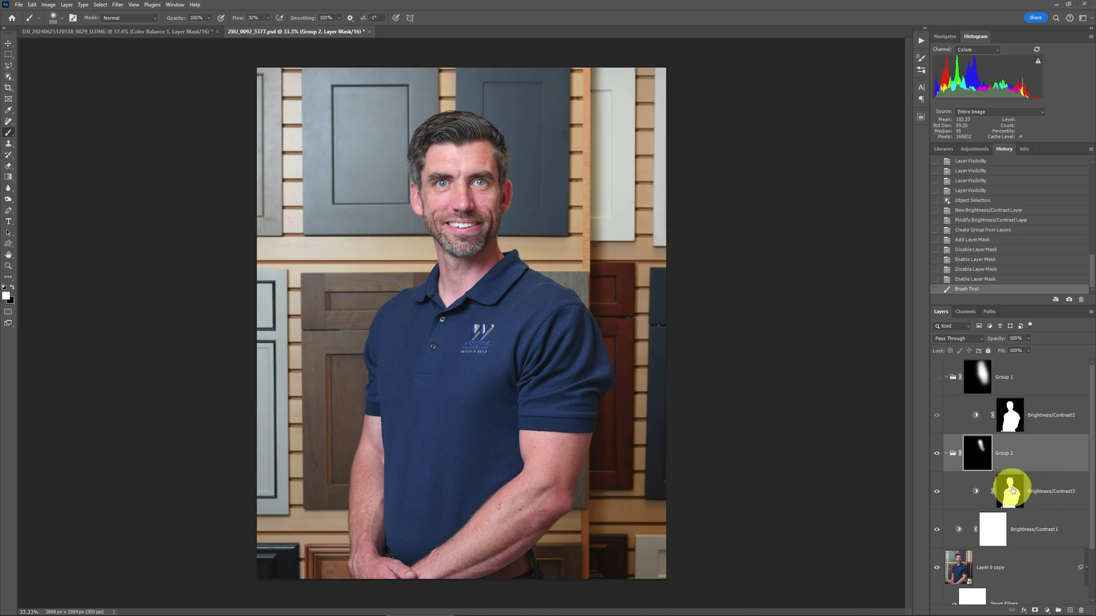
{"action": "left_click", "coordinate": [502, 135]}
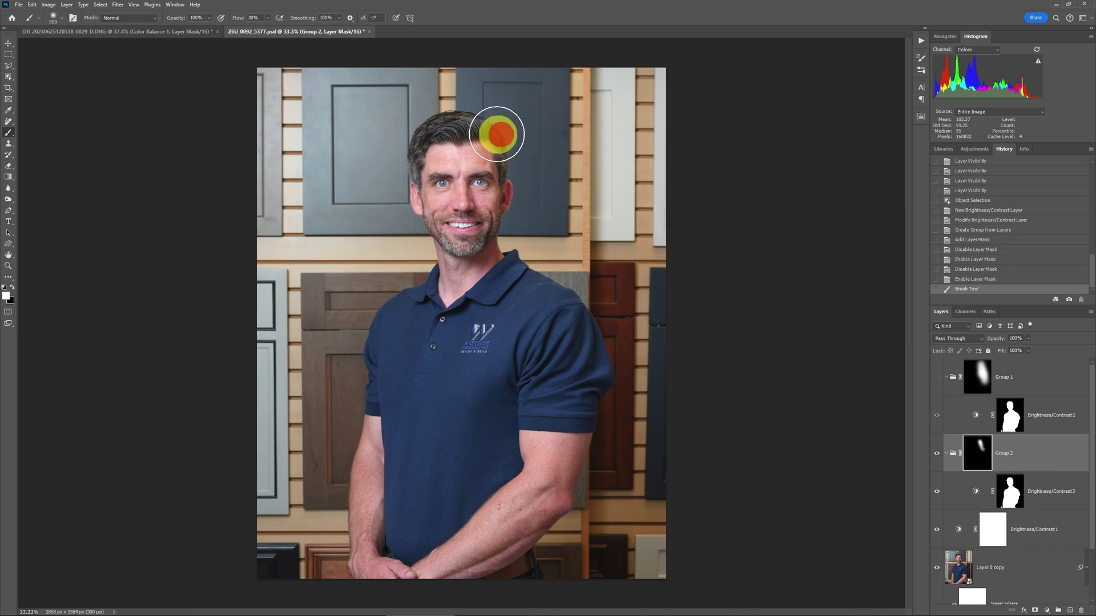
{"action": "left_click", "coordinate": [579, 355]}
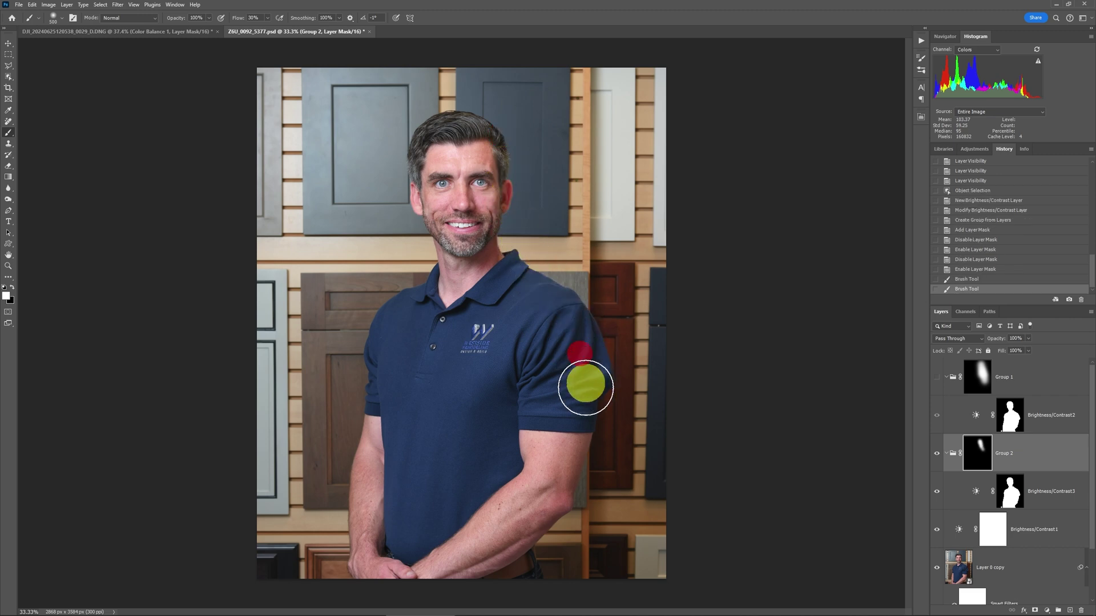
{"action": "mouse_move", "coordinate": [587, 360]}
{"action": "left_mouse_down"}
{"action": "mouse_move", "coordinate": [577, 405]}
{"action": "mouse_move", "coordinate": [560, 366]}
{"action": "mouse_move", "coordinate": [557, 406]}
{"action": "mouse_move", "coordinate": [588, 407]}
{"action": "mouse_move", "coordinate": [588, 363]}
{"action": "left_mouse_up"}
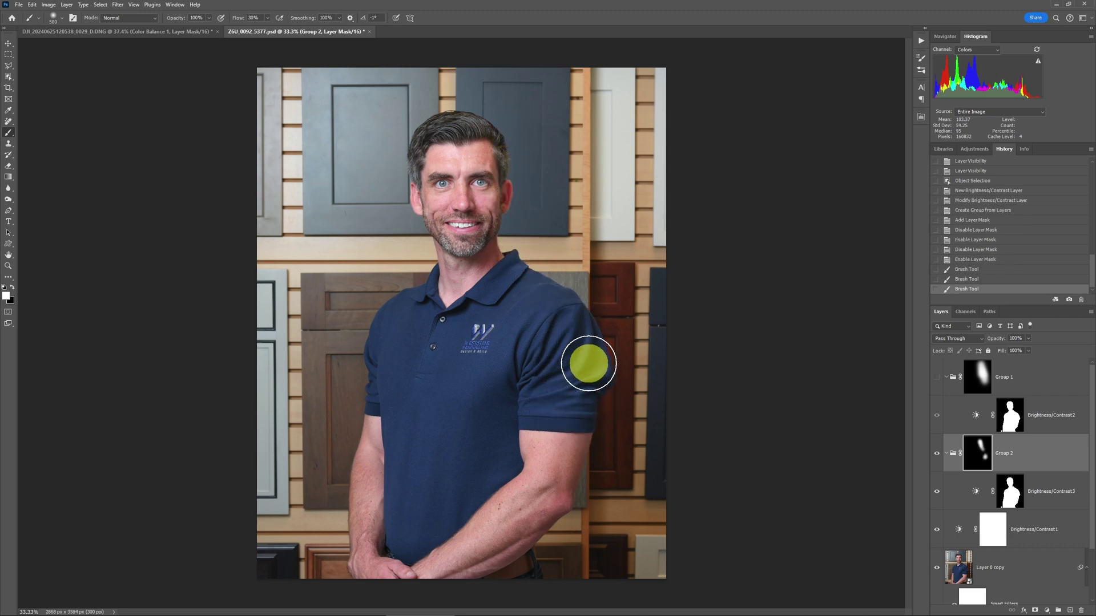
{"action": "left_click", "coordinate": [937, 455]}
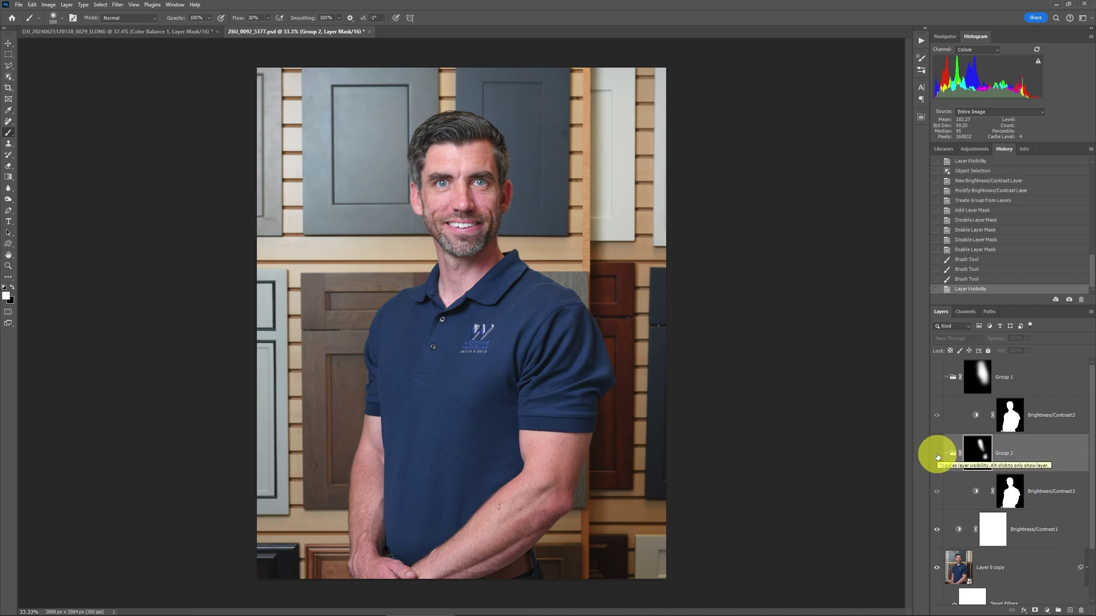
{"action": "left_click", "coordinate": [937, 455]}
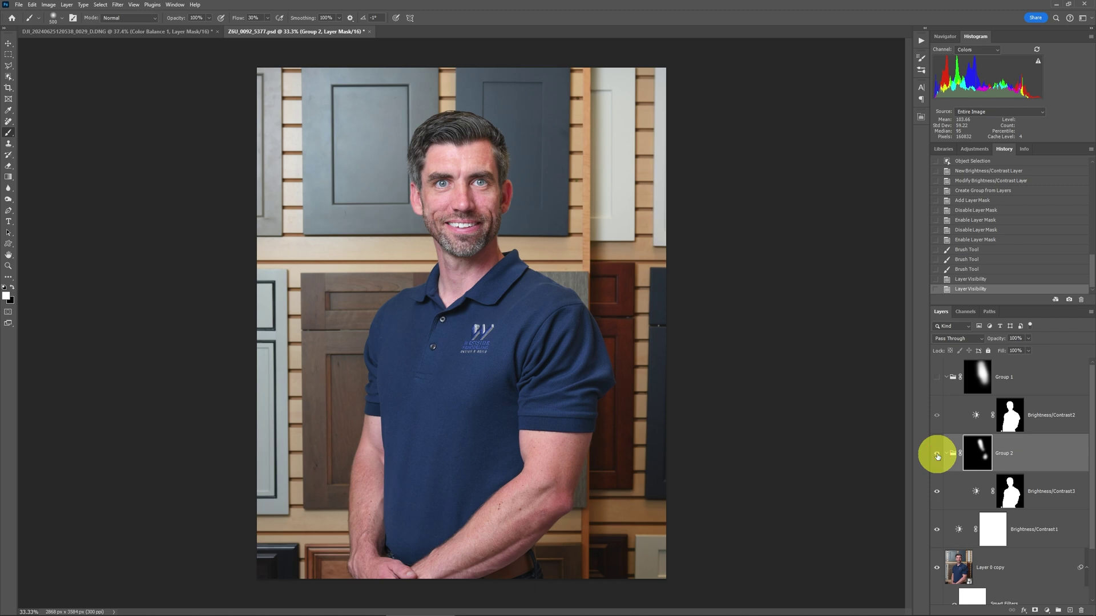
- Lower the Brightness/Contrast 3 layer's brightness to about 19 and compare the portrait with Group 2 hidden and shown
{"action": "double_click", "coordinate": [976, 494]}
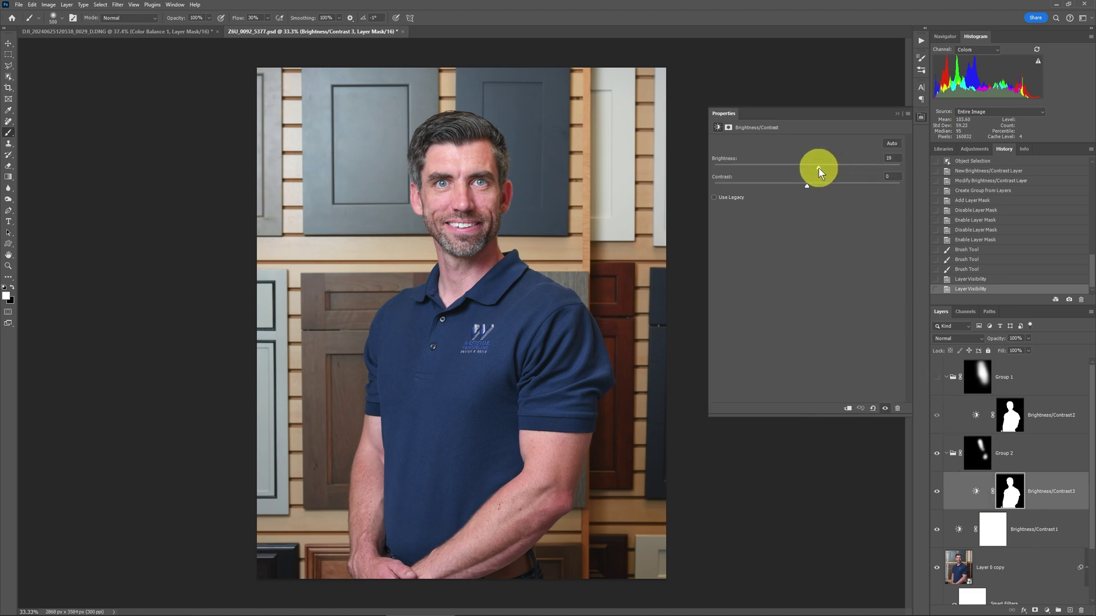
{"action": "left_click_drag", "start_coordinate": [819, 168], "coordinate": [818, 168]}
{"action": "left_click", "coordinate": [897, 114]}
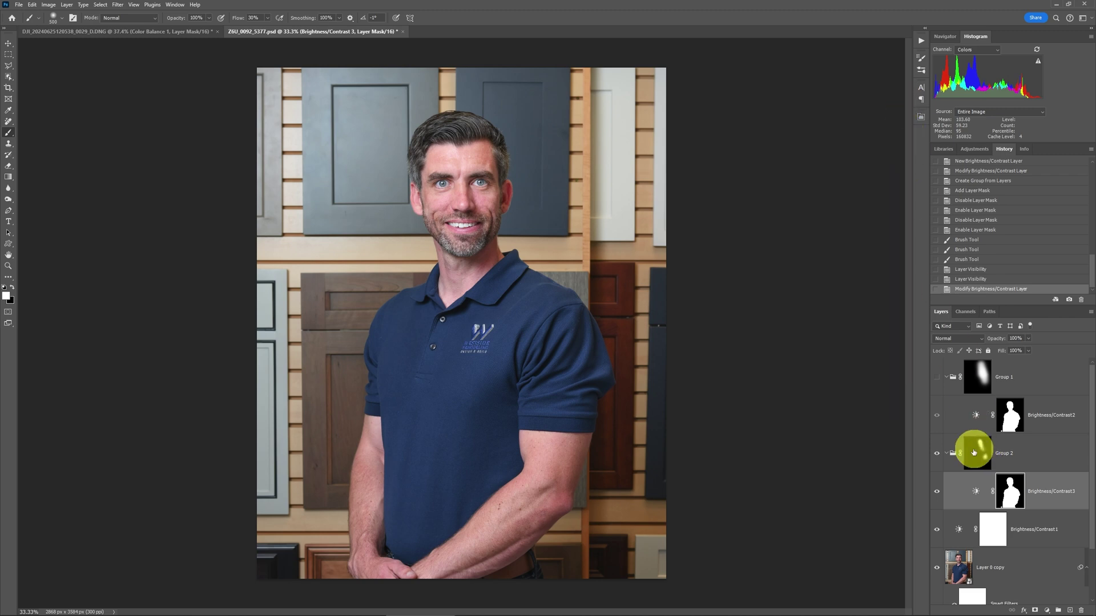
{"action": "left_click", "coordinate": [937, 455]}
{"action": "left_click", "coordinate": [937, 455]}
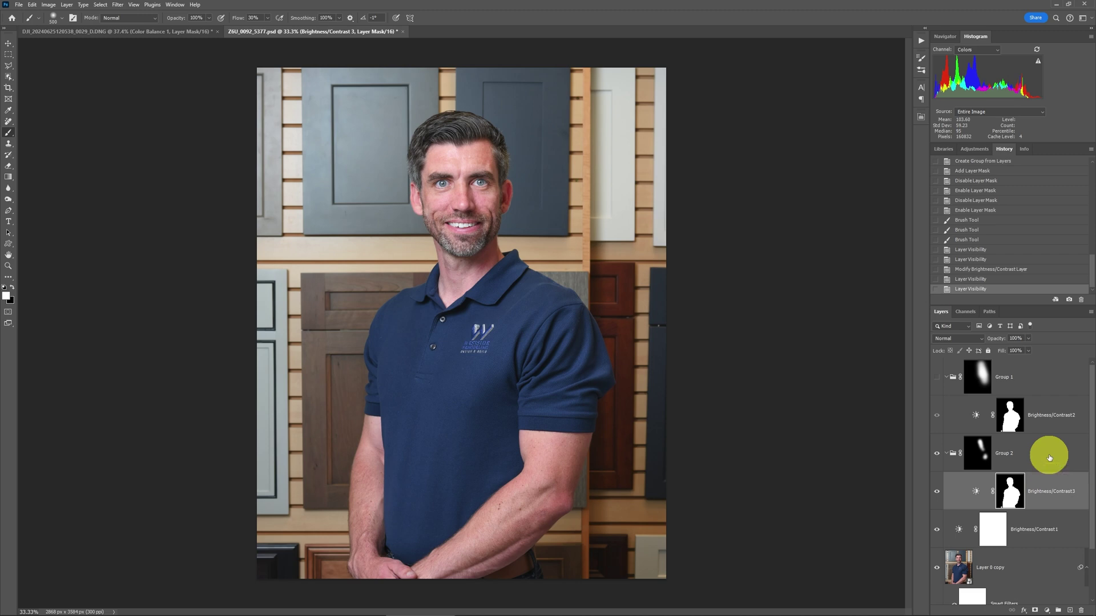
{"action": "left_click", "coordinate": [153, 33]}
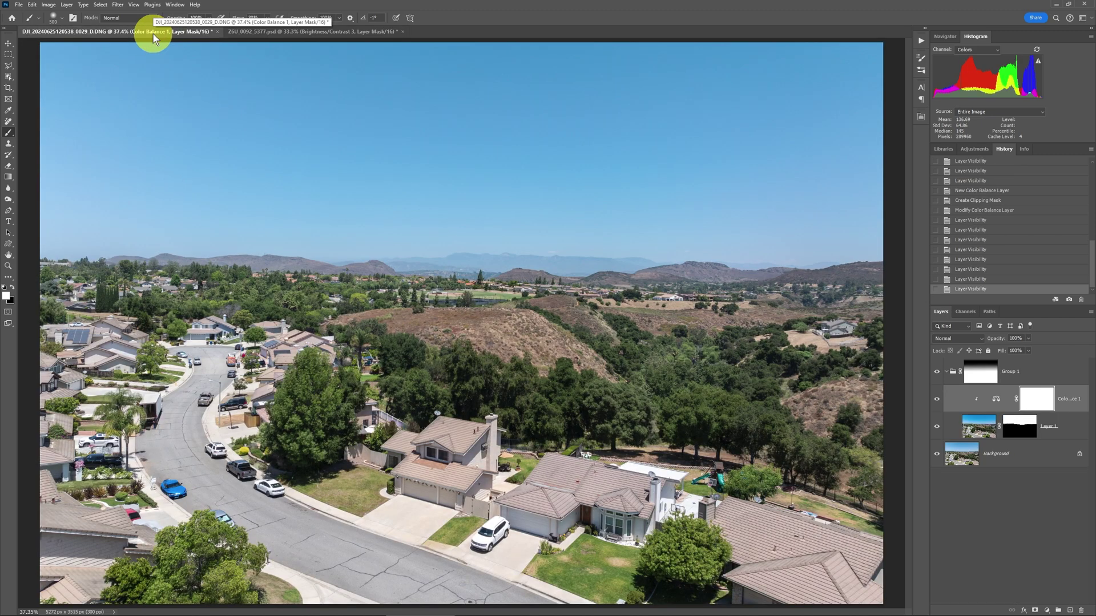